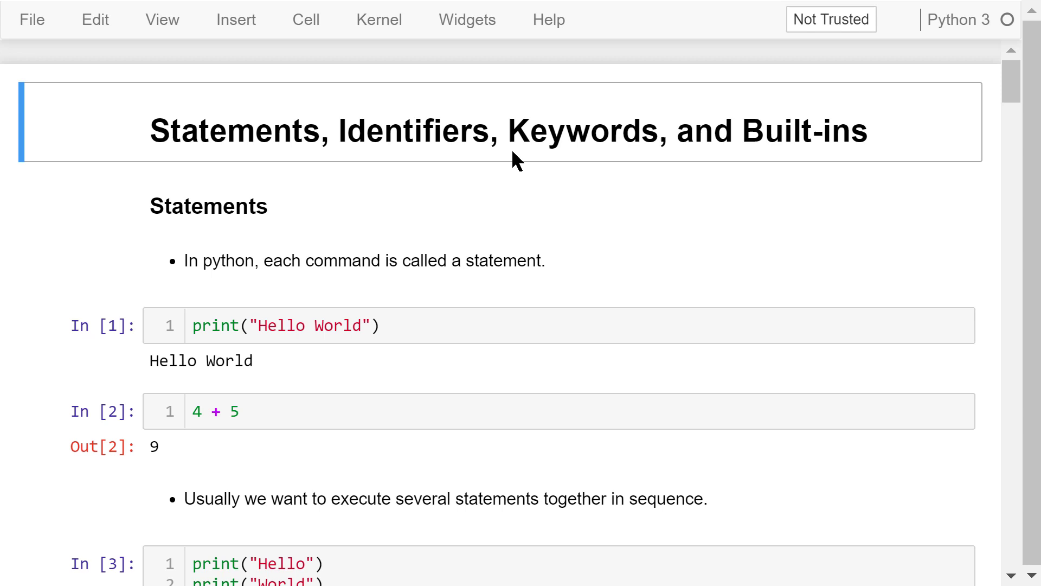
# - Step through the Statements cells: the Hello World print, 4 + 5, and the three-line print outputting Hello, World and 9
pyautogui.click(530, 285)
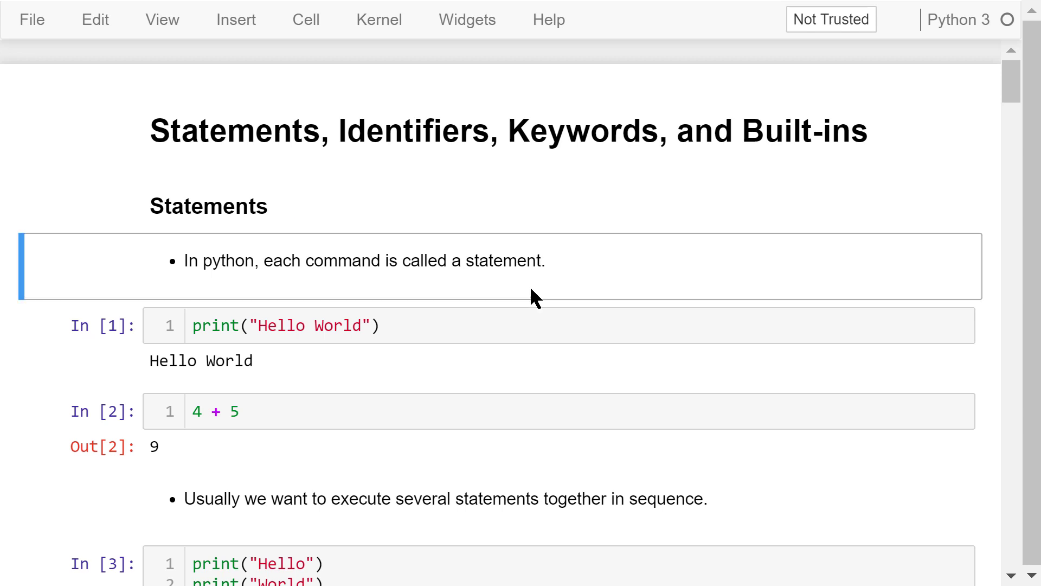
pyautogui.scroll(-2, 529, 286)
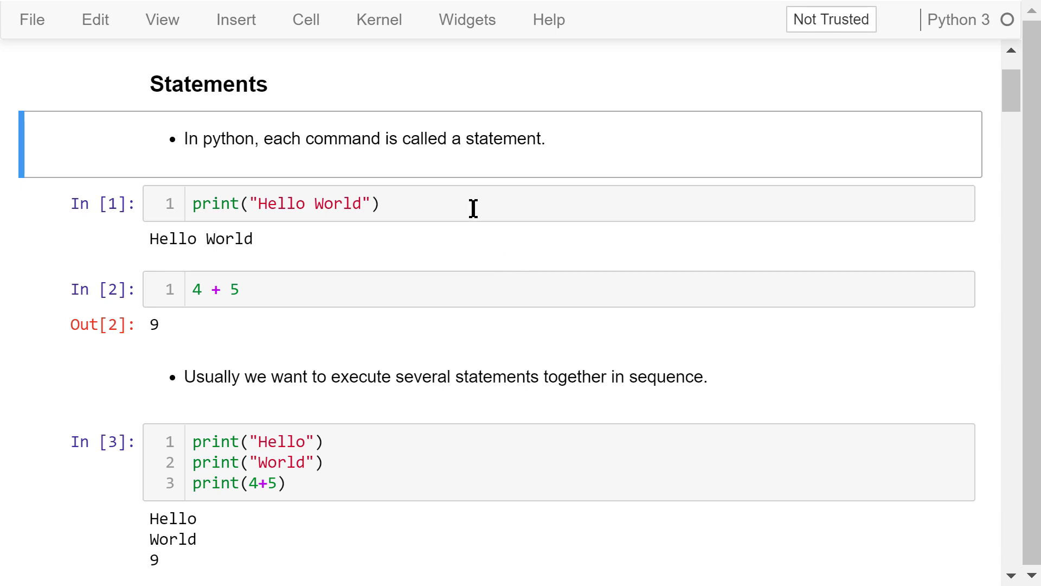
pyautogui.click(440, 207)
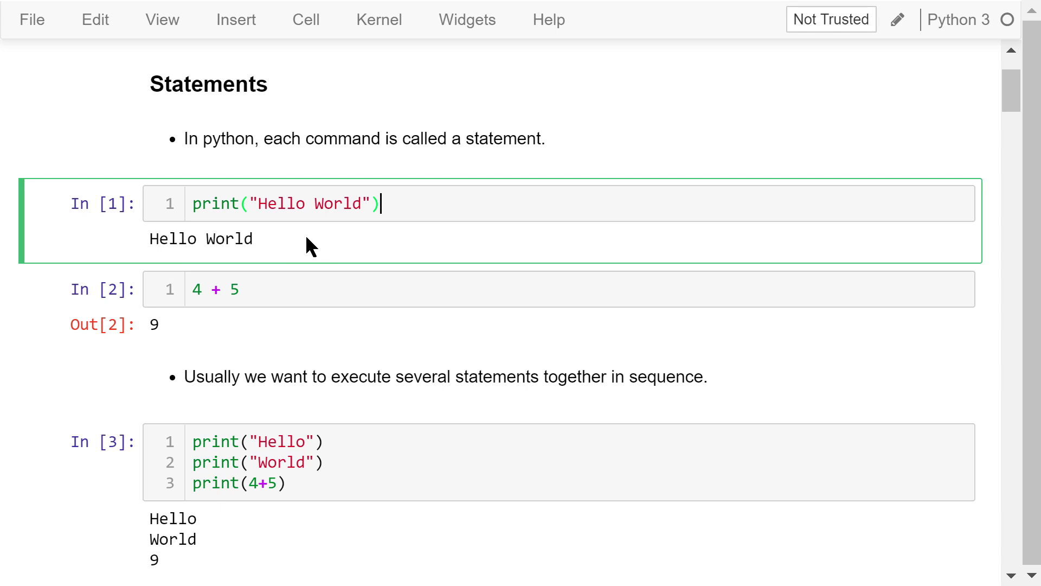
pyautogui.scroll(-2, 306, 232)
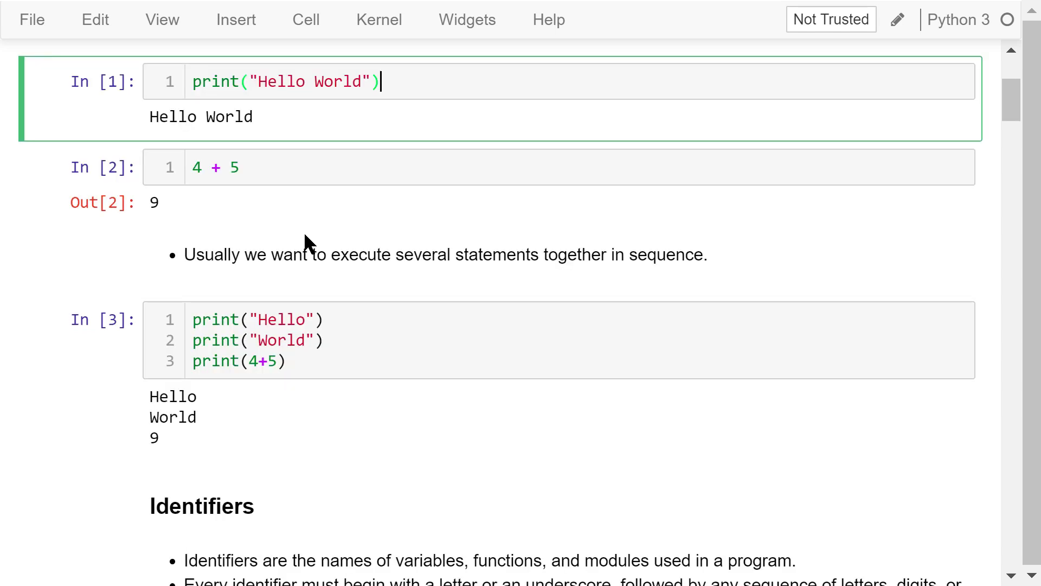
pyautogui.click(302, 176)
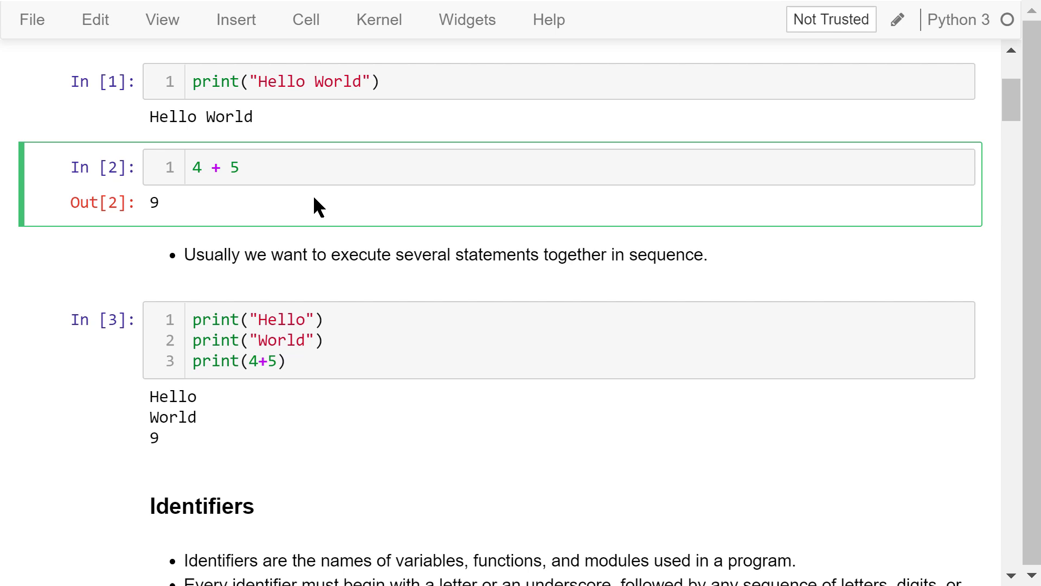
pyautogui.click(387, 260)
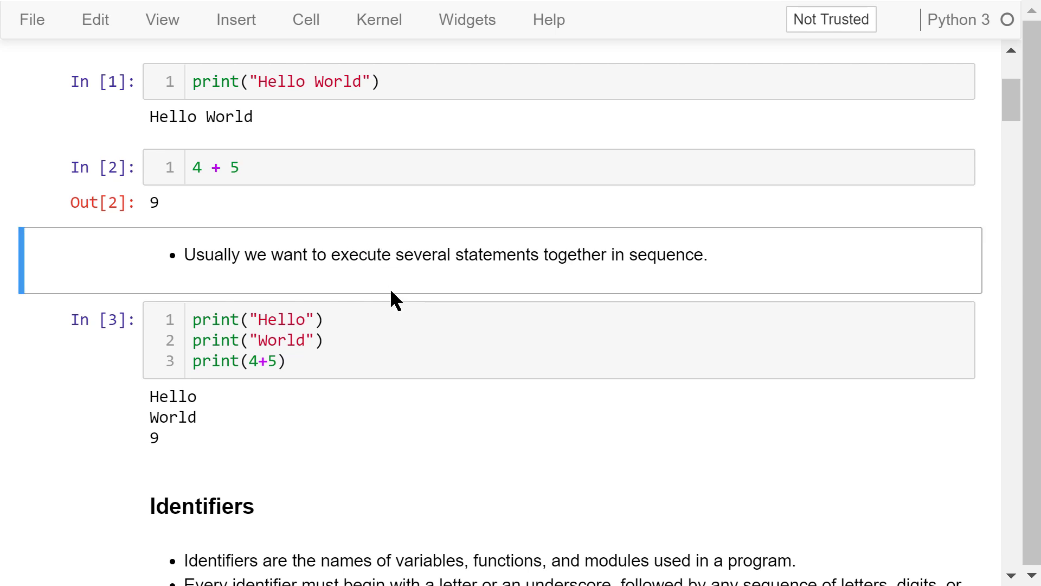
pyautogui.click(373, 365)
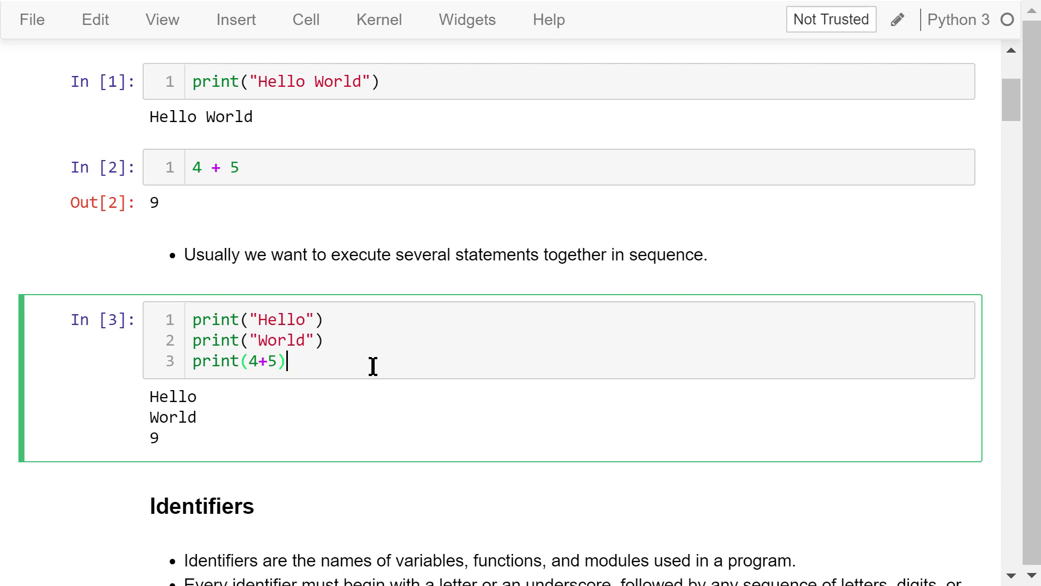
pyautogui.scroll(-2, 373, 366)
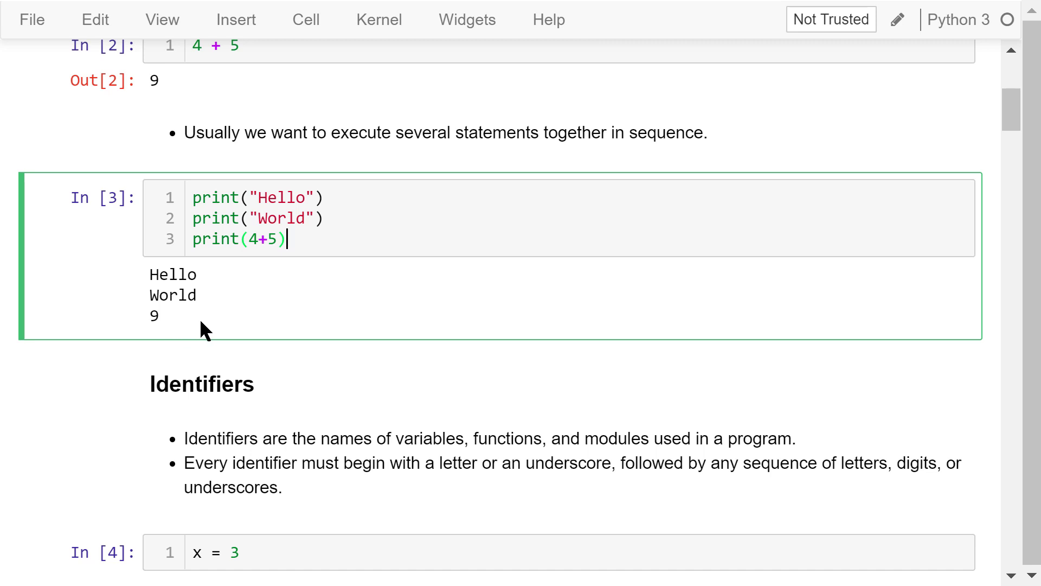
# - Review the Identifiers note and the cells assigning x = 3 and displaying x
pyautogui.click(398, 471)
pyautogui.scroll(-3, 403, 451)
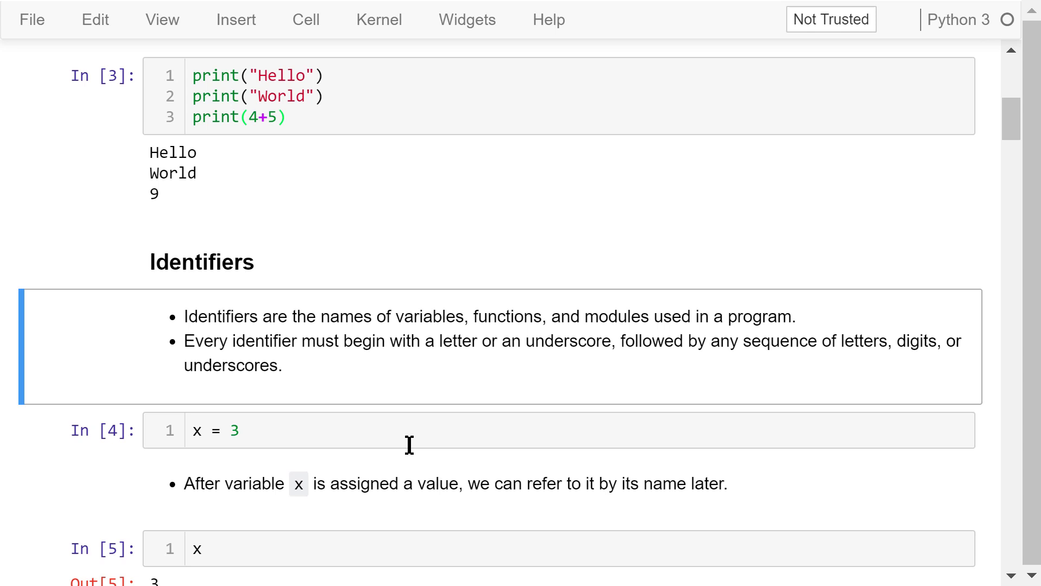
pyautogui.scroll(-3, 407, 440)
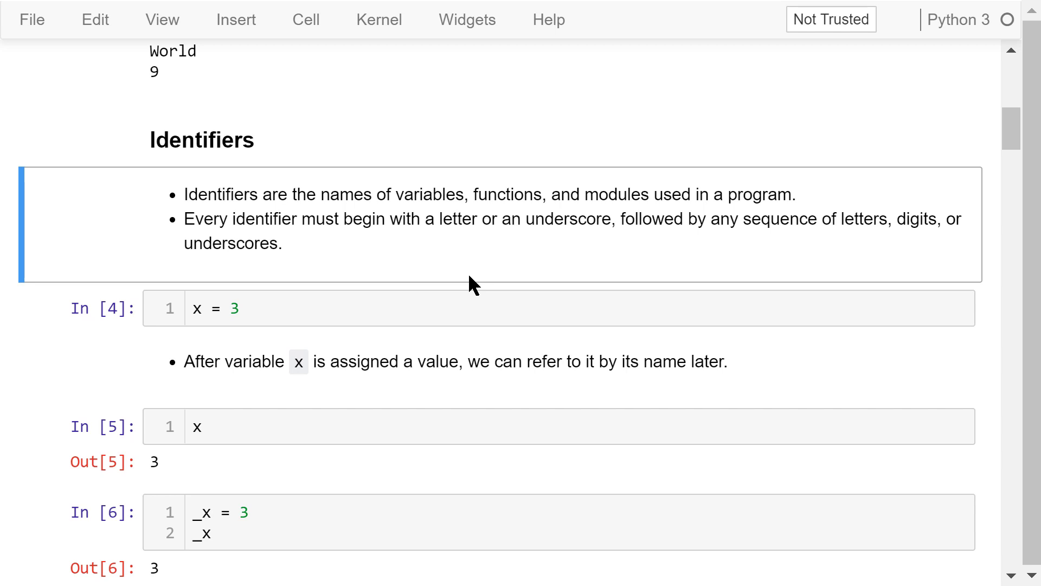
pyautogui.click(399, 321)
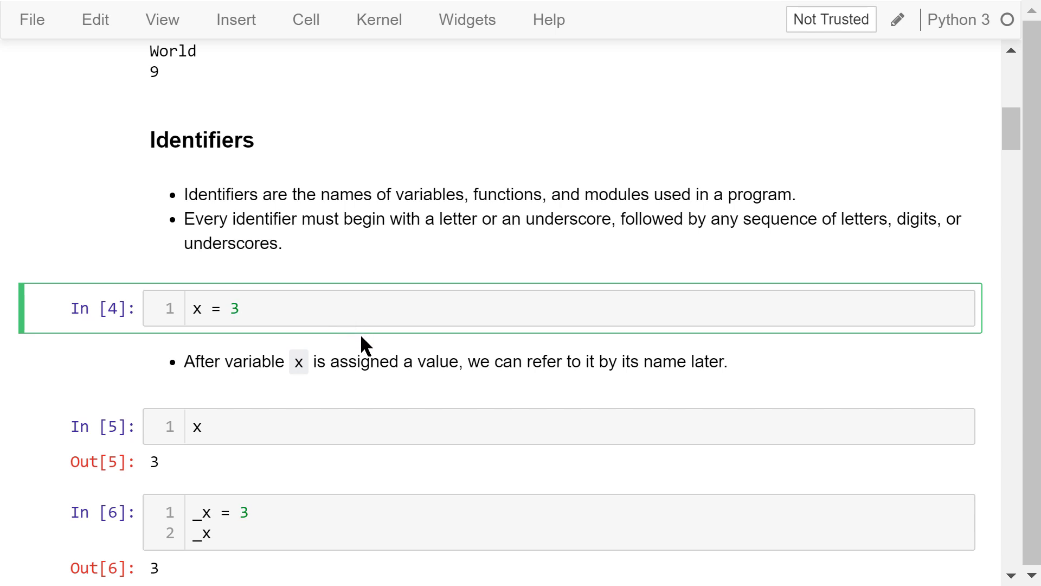
pyautogui.click(376, 430)
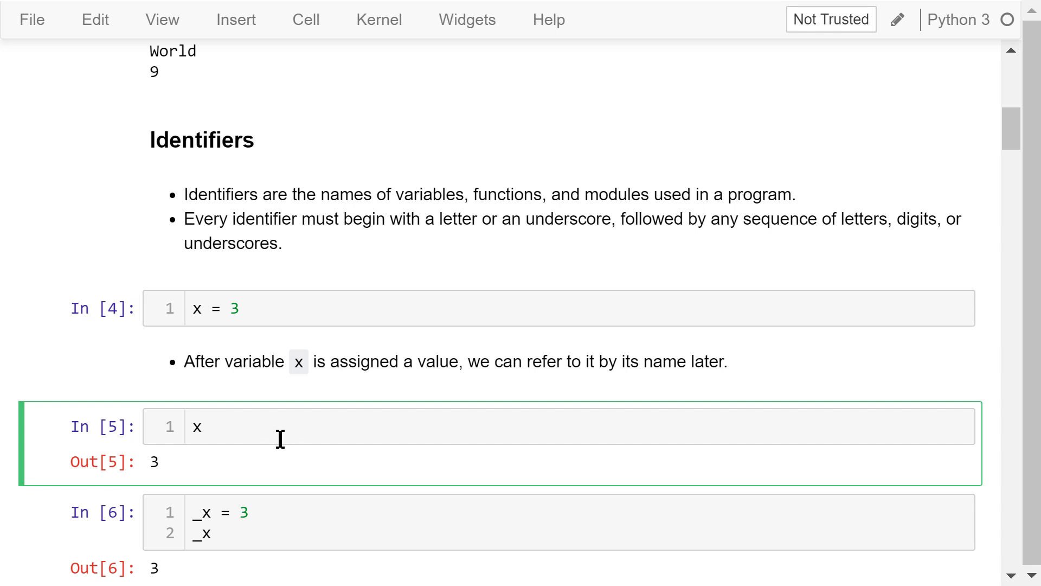
pyautogui.scroll(-2, 276, 446)
pyautogui.scroll(-2, 301, 382)
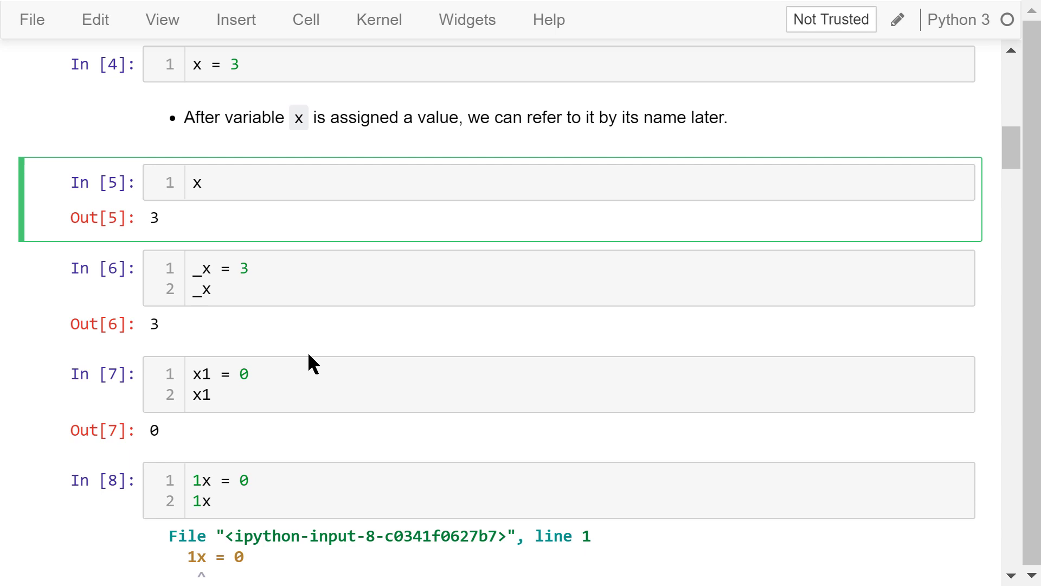
pyautogui.scroll(-2, 314, 325)
# - Review the valid identifier examples _x = 3 and x1 before the invalid 1x case
pyautogui.click(325, 173)
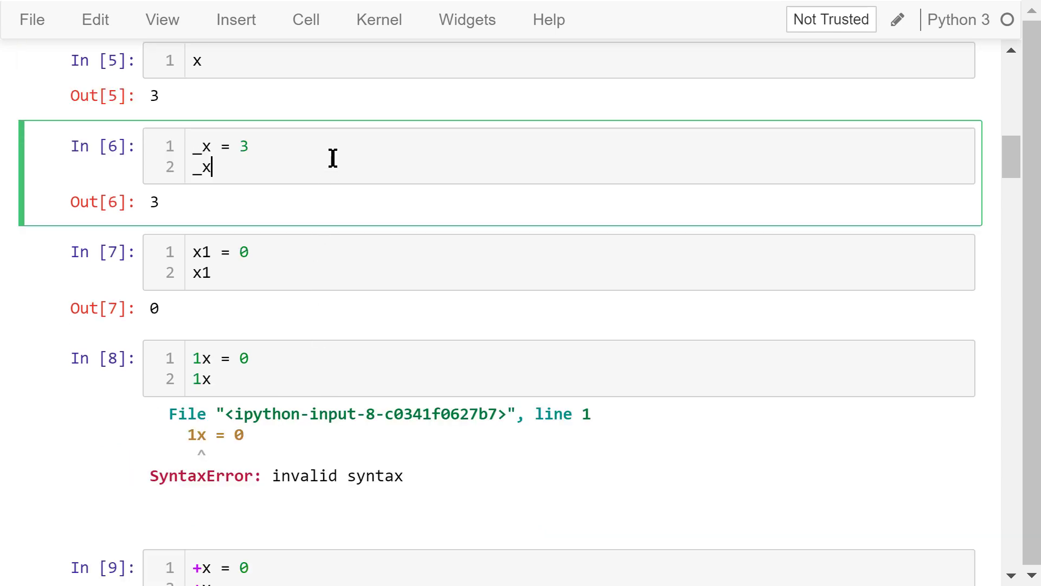
pyautogui.click(310, 145)
pyautogui.click(309, 247)
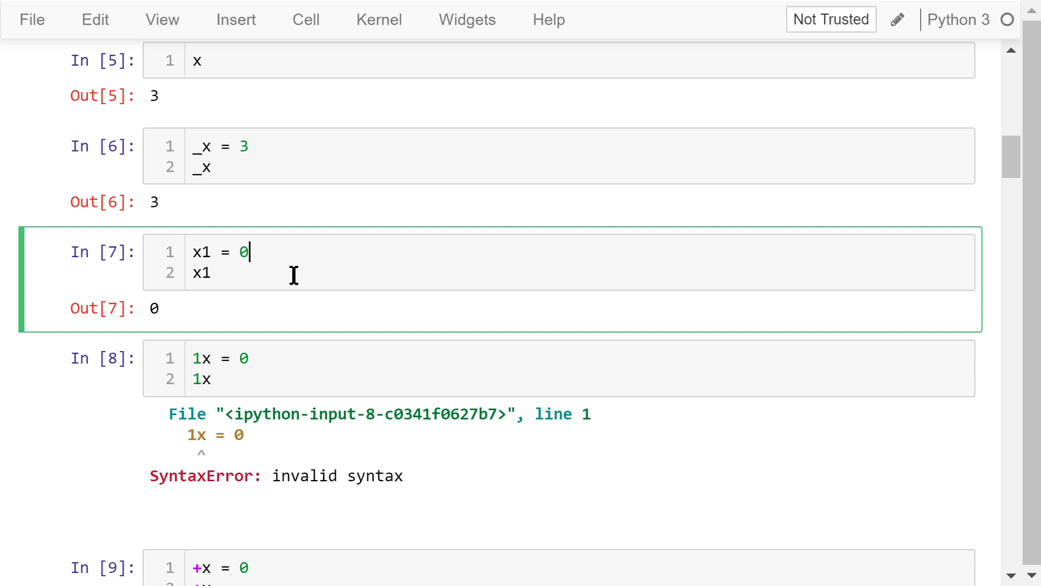
# - Review the invalid 1x, +x = 0 and x@ identifier examples raising SyntaxError, then leave edit mode
pyautogui.click(306, 352)
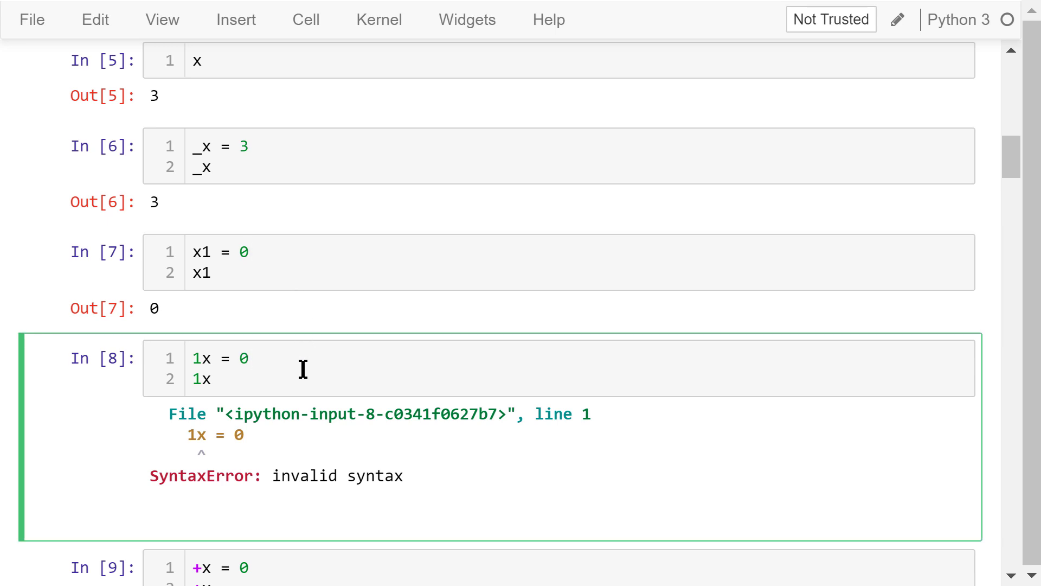
pyautogui.scroll(-2, 281, 366)
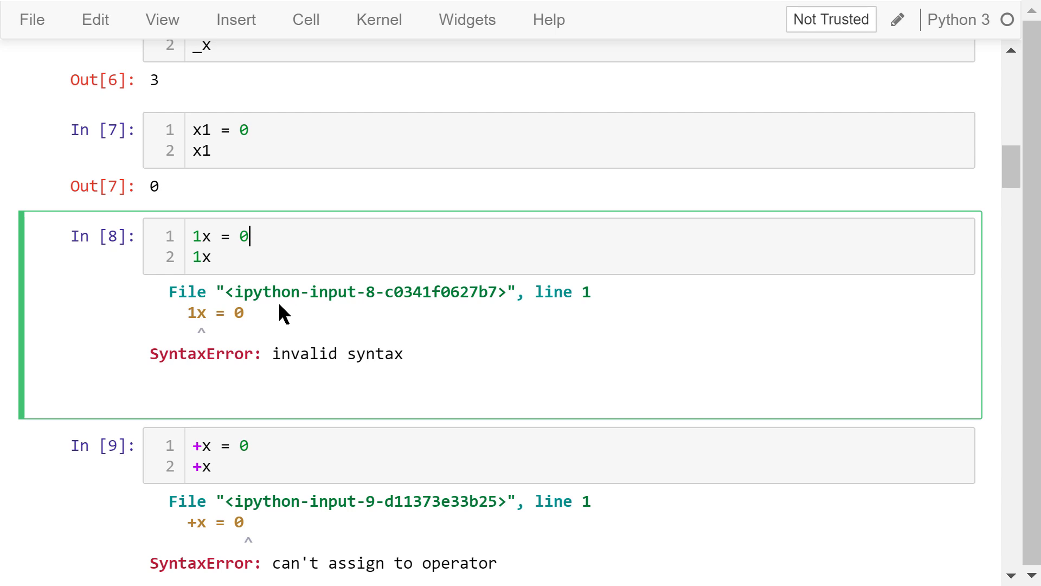
pyautogui.doubleClick(277, 440)
pyautogui.scroll(-2, 285, 431)
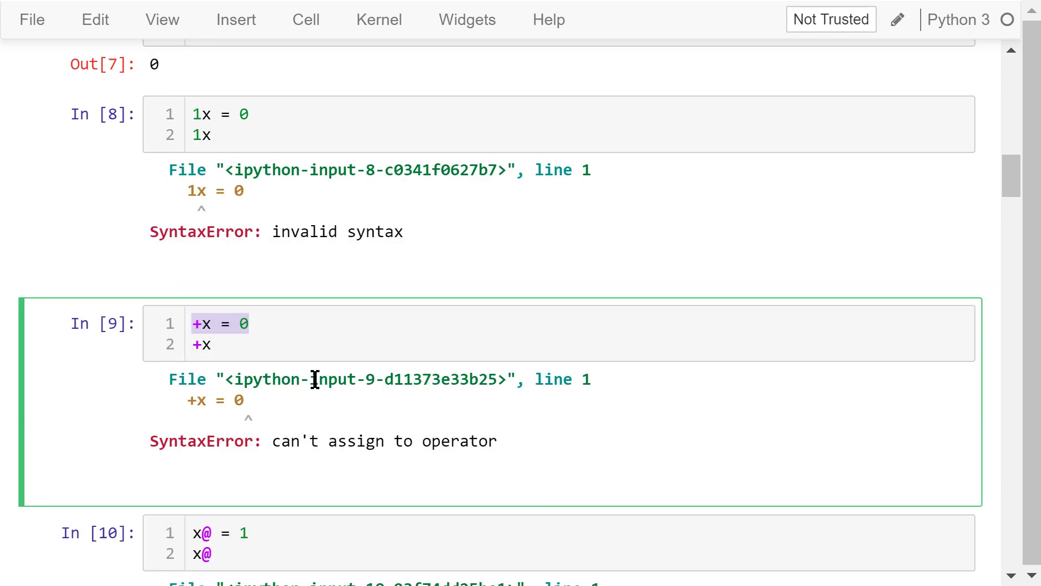
pyautogui.scroll(-2, 324, 318)
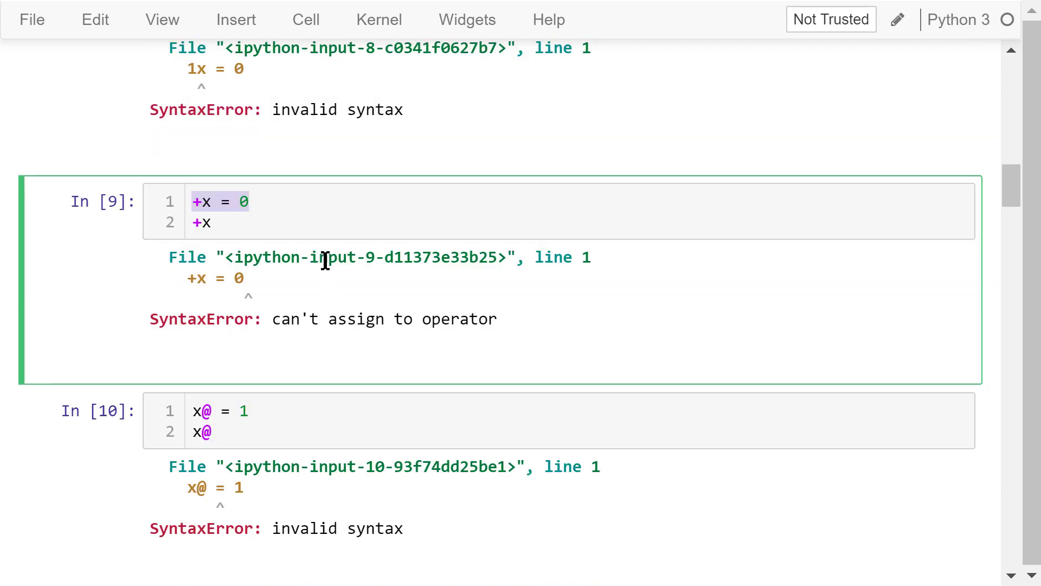
pyautogui.click(342, 409)
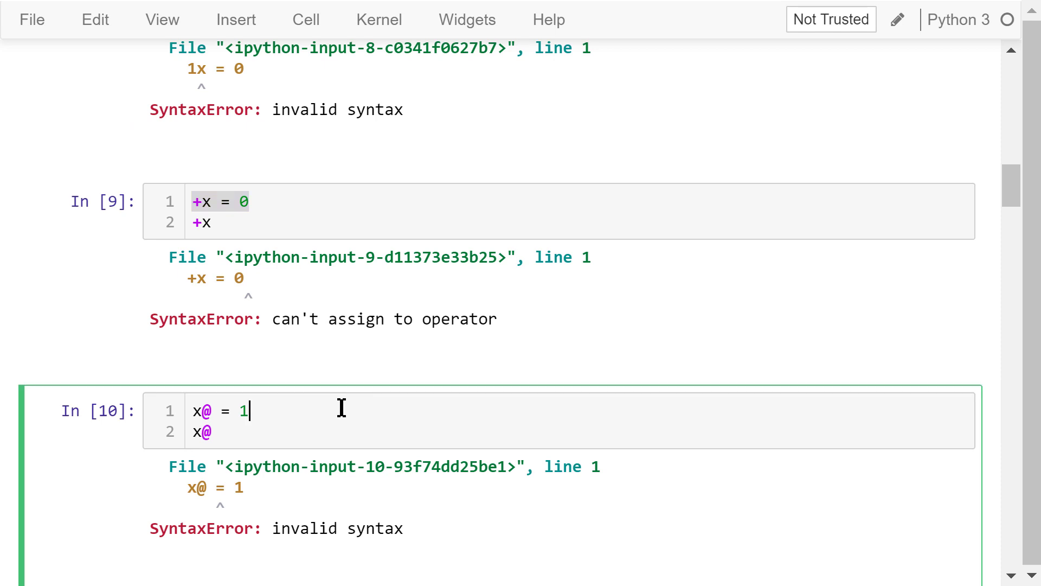
pyautogui.scroll(-1, 342, 409)
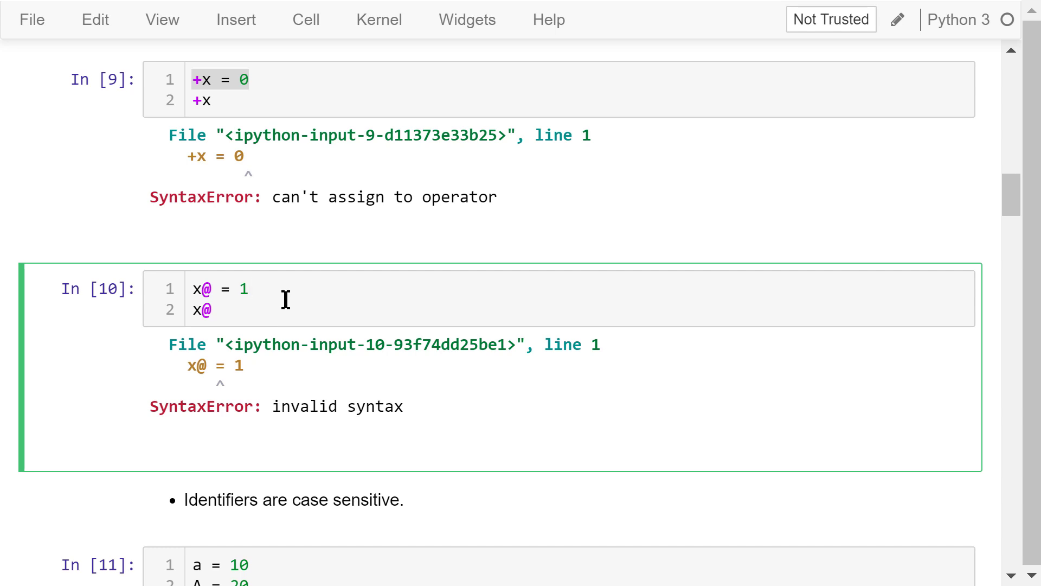
pyautogui.scroll(-1, 284, 300)
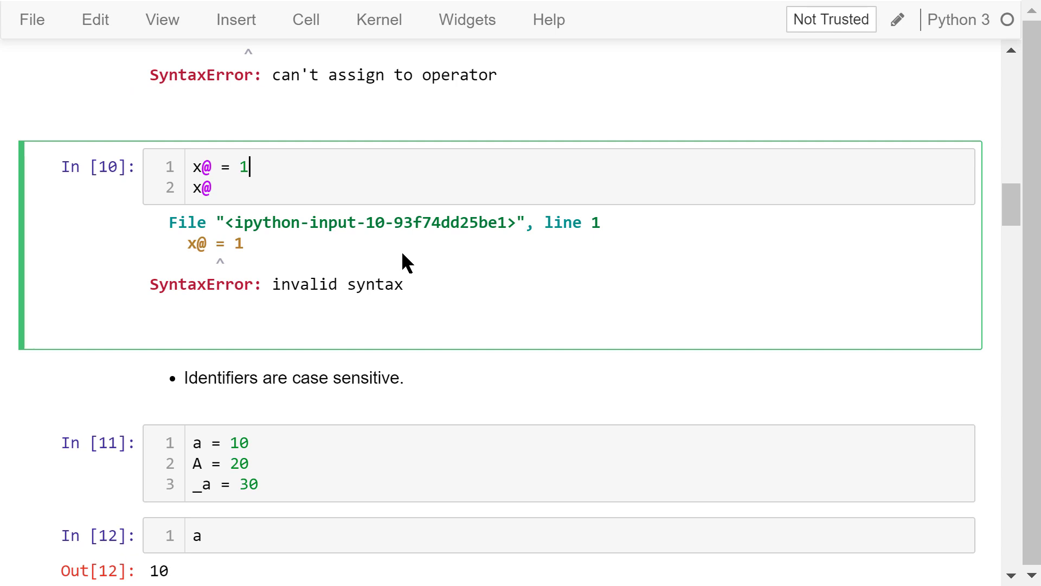
pyautogui.press('Escape')
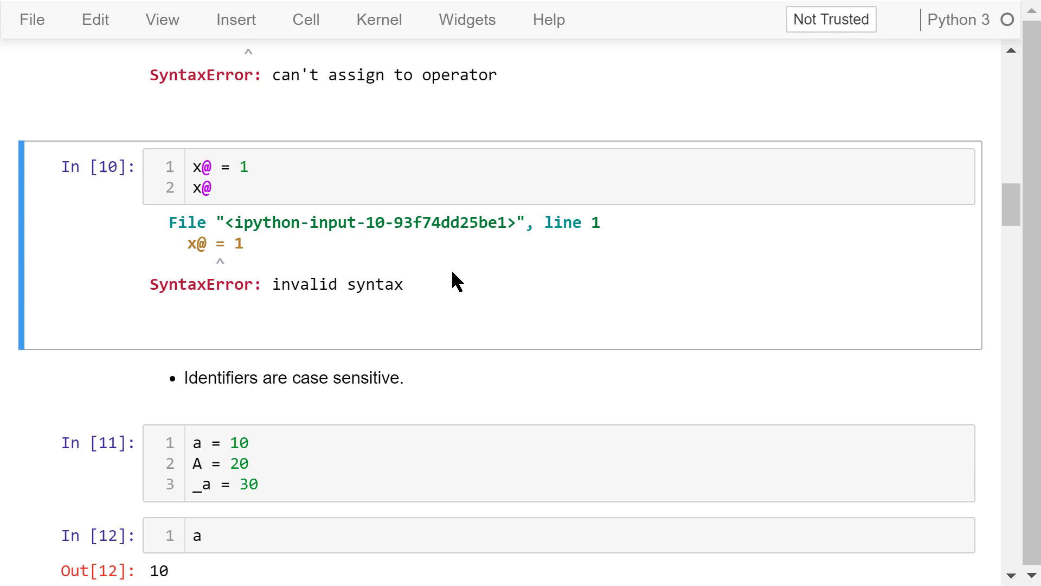
pyautogui.scroll(-2, 453, 269)
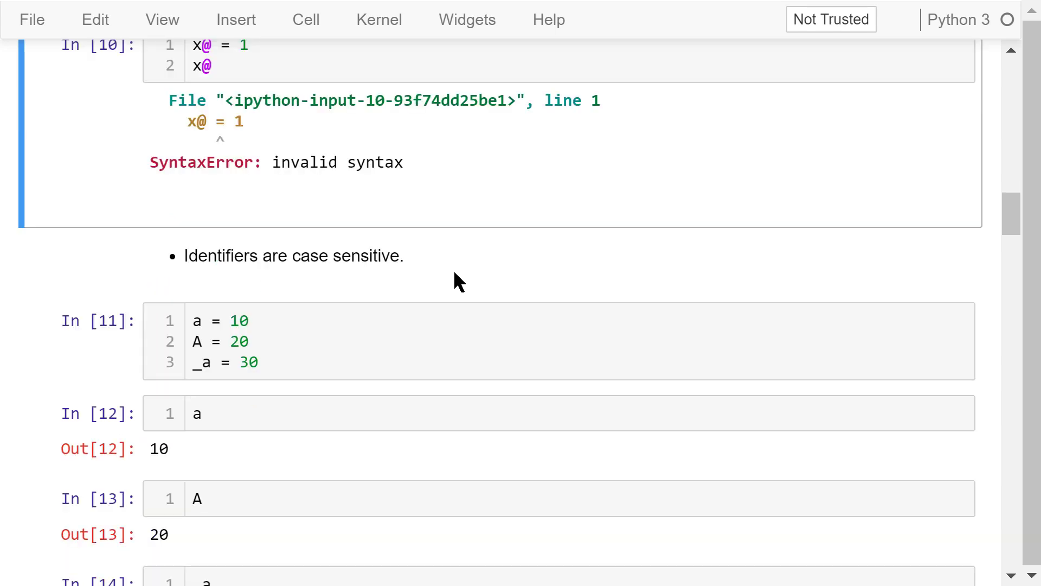
pyautogui.press('Down')
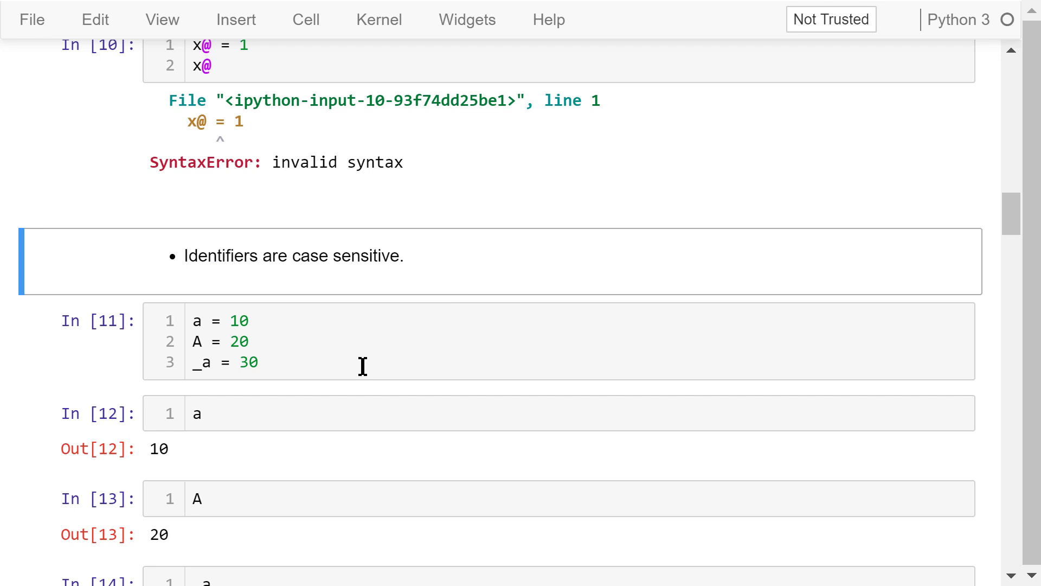
pyautogui.click(364, 366)
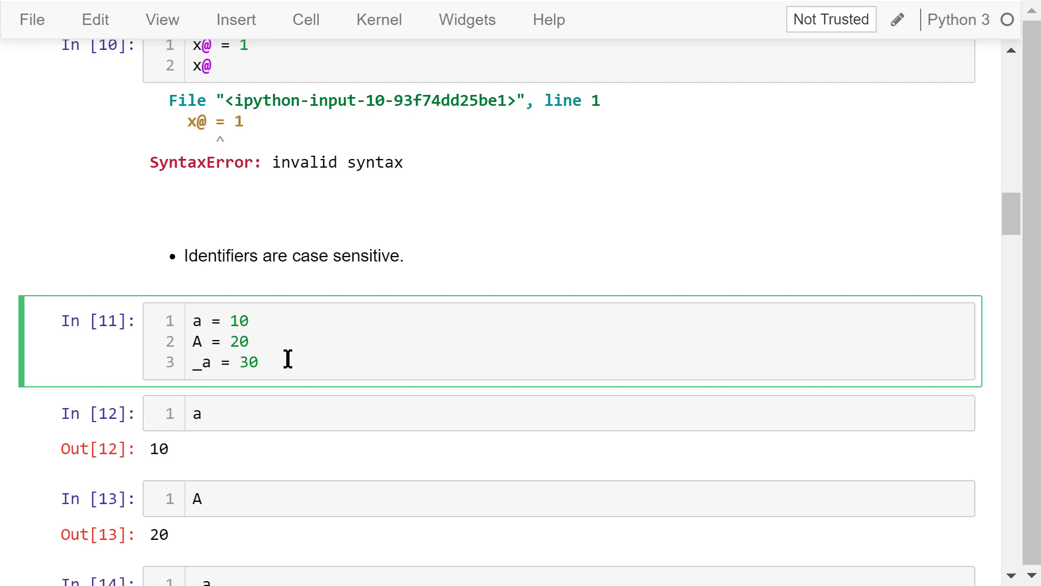
pyautogui.scroll(-2, 290, 349)
pyautogui.scroll(-2, 296, 338)
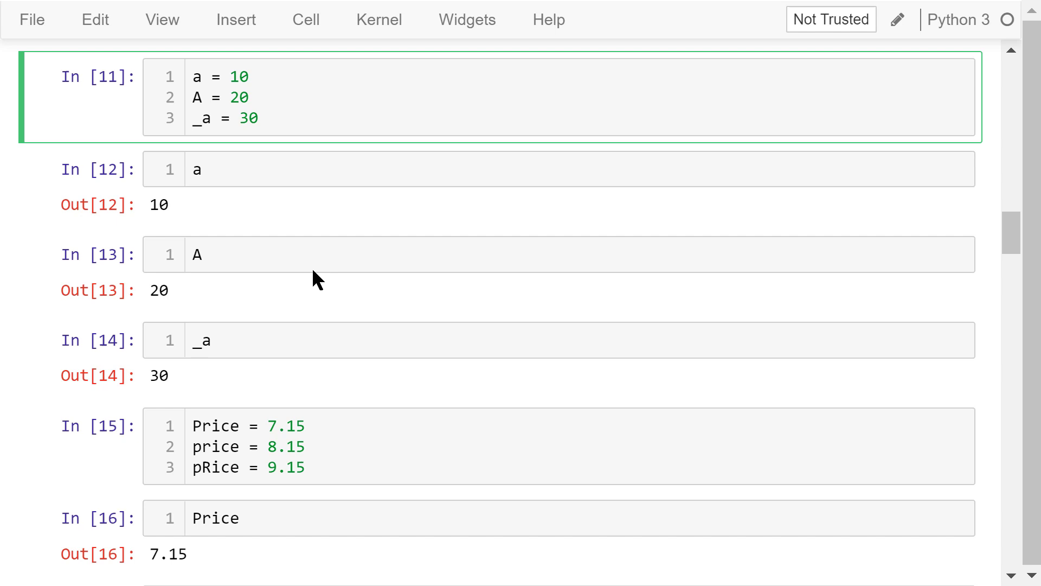
pyautogui.click(299, 166)
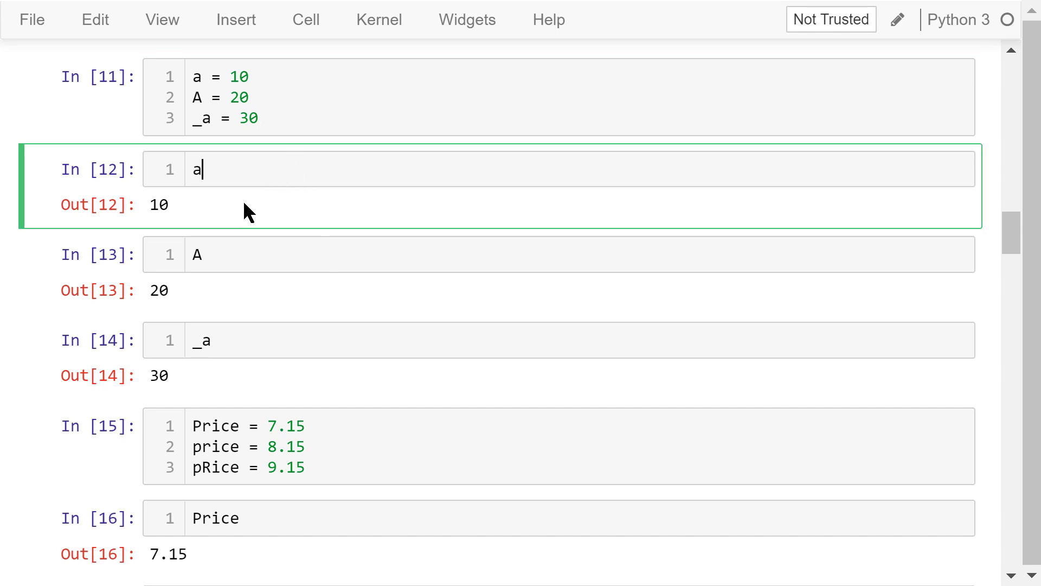
pyautogui.click(262, 255)
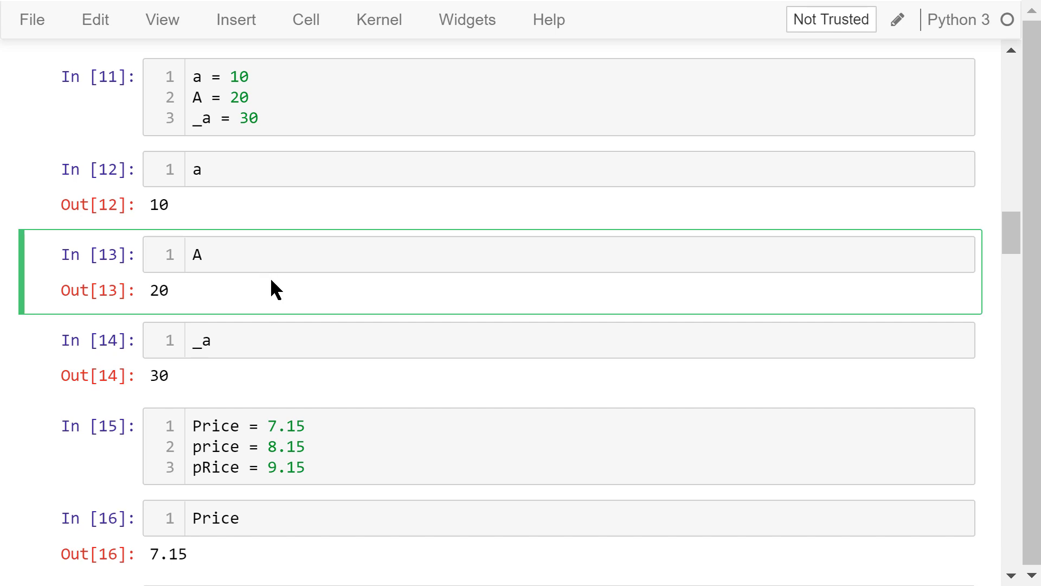
pyautogui.click(280, 347)
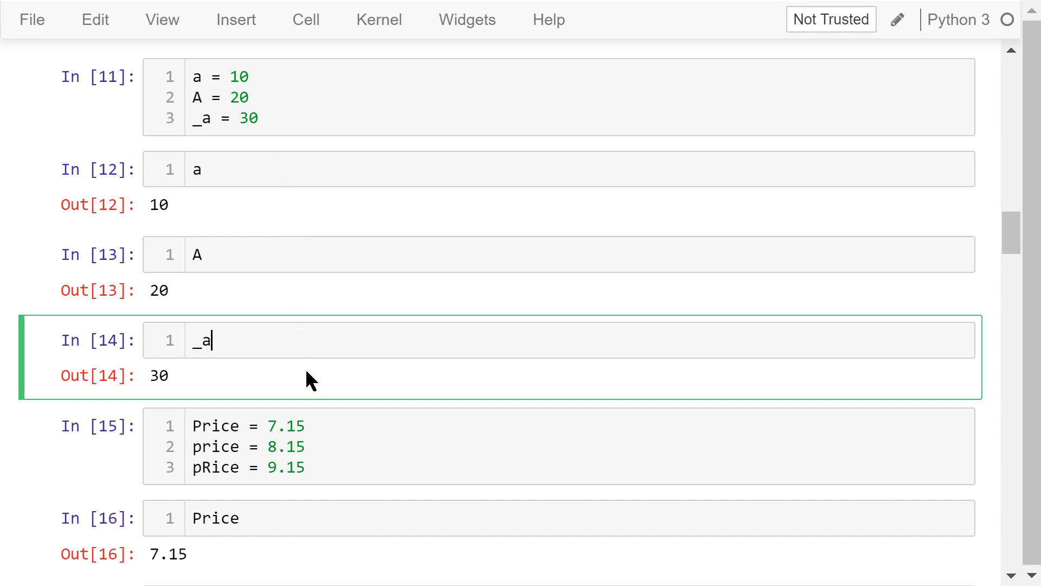
pyautogui.click(317, 425)
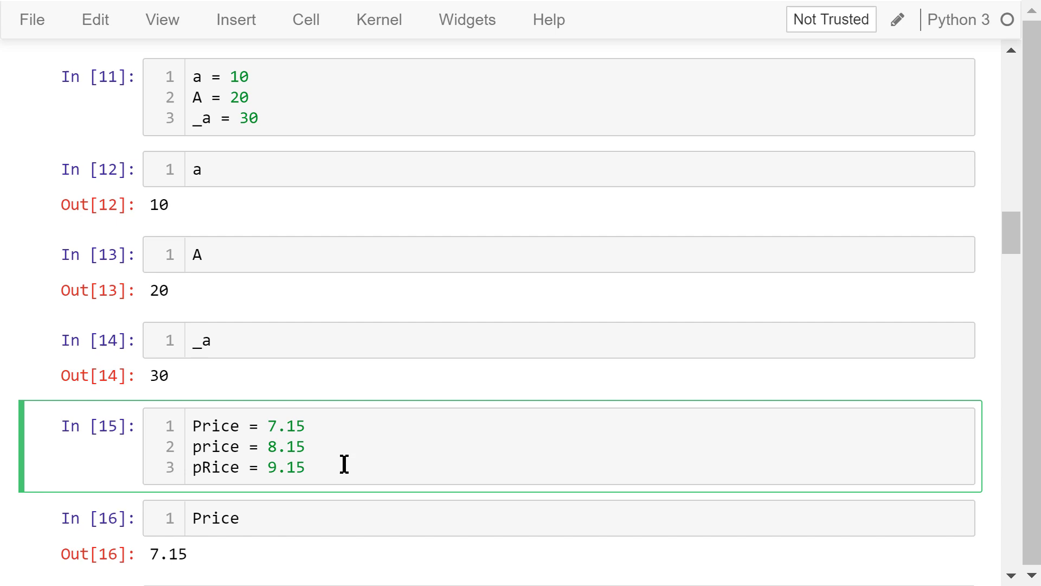
pyautogui.scroll(-3, 345, 464)
pyautogui.scroll(-2, 342, 444)
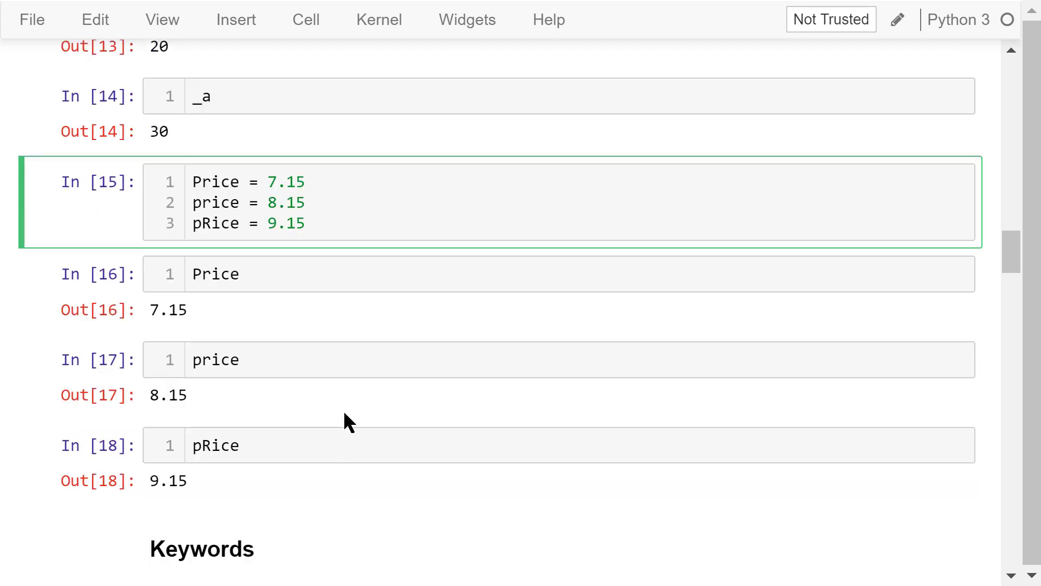
pyautogui.click(322, 277)
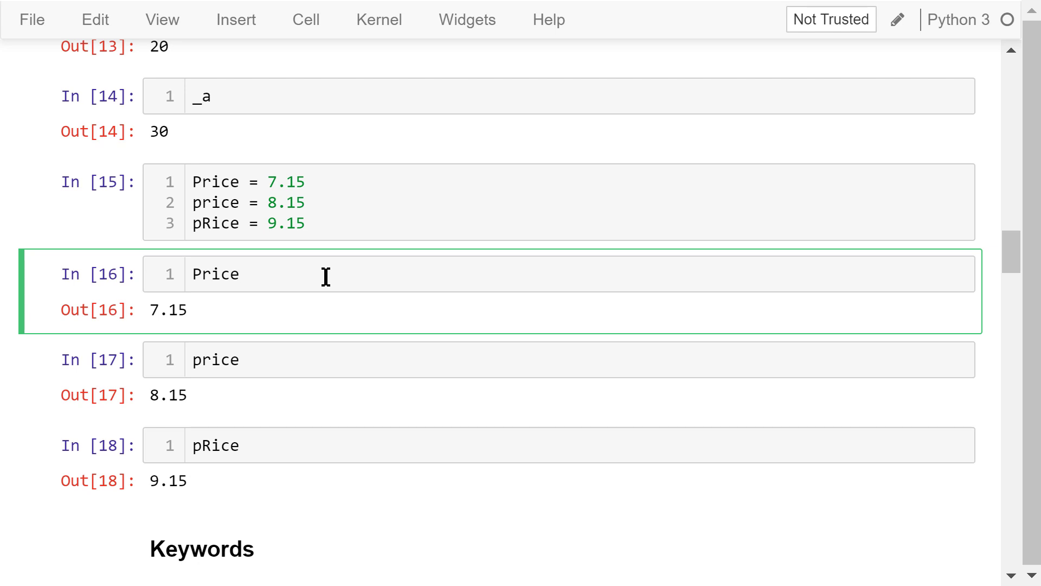
pyautogui.click(302, 360)
pyautogui.click(313, 443)
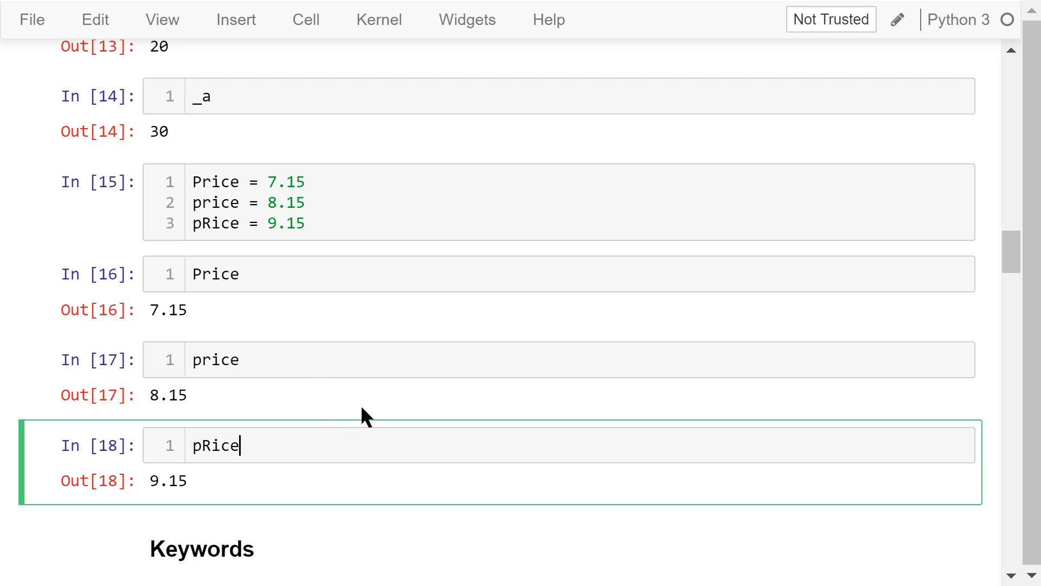
pyautogui.click(342, 368)
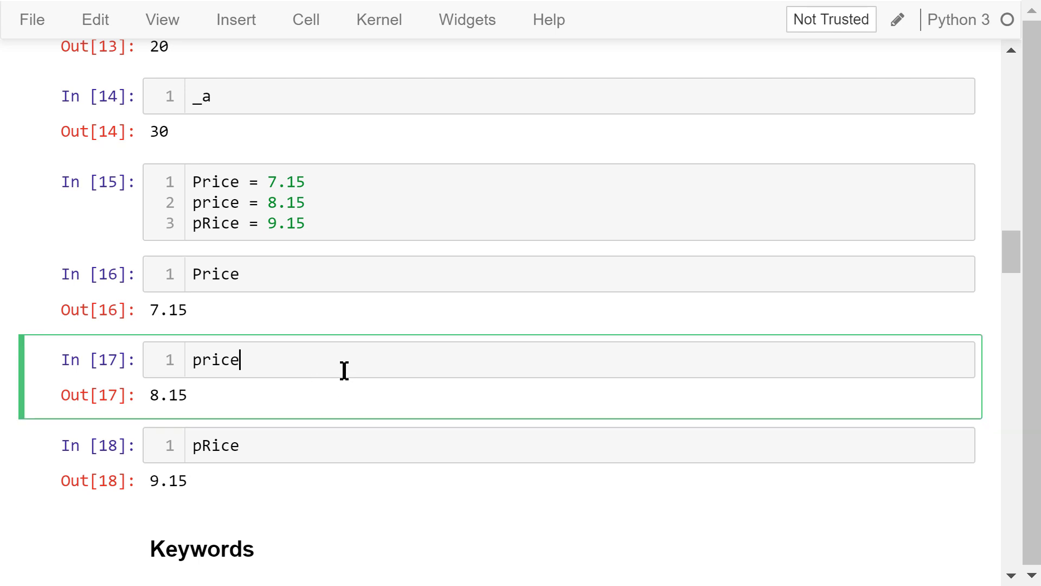
pyautogui.click(341, 445)
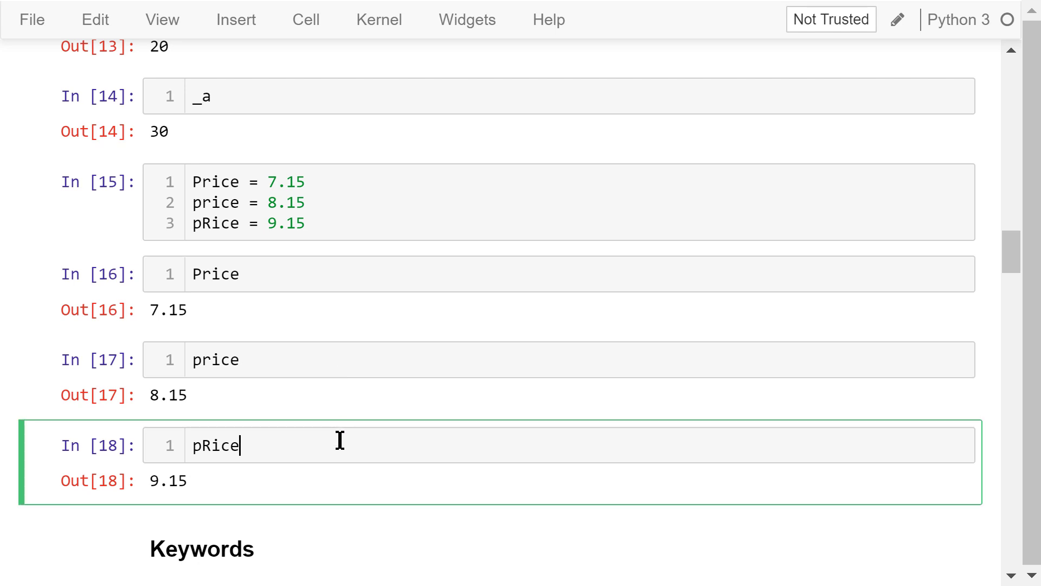
pyautogui.scroll(-3, 340, 441)
pyautogui.scroll(-3, 346, 431)
pyautogui.scroll(-3, 346, 420)
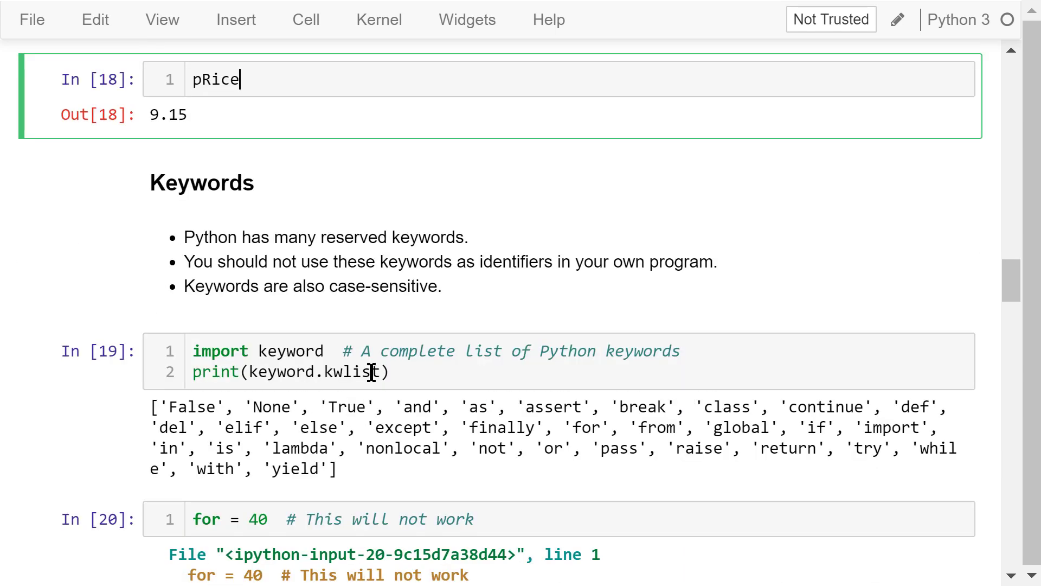
pyautogui.click(523, 284)
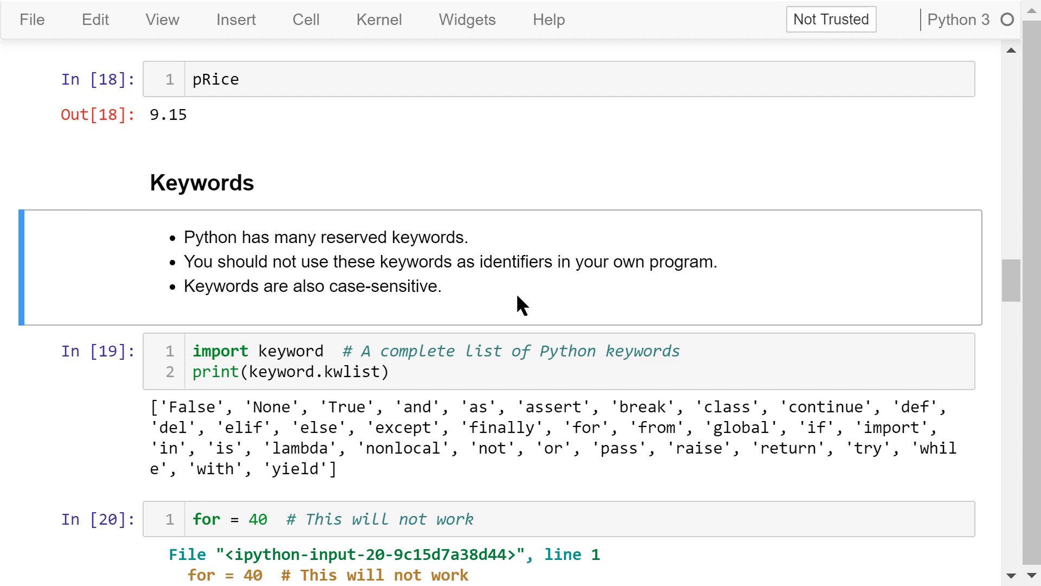
pyautogui.click(430, 451)
pyautogui.scroll(-2, 430, 451)
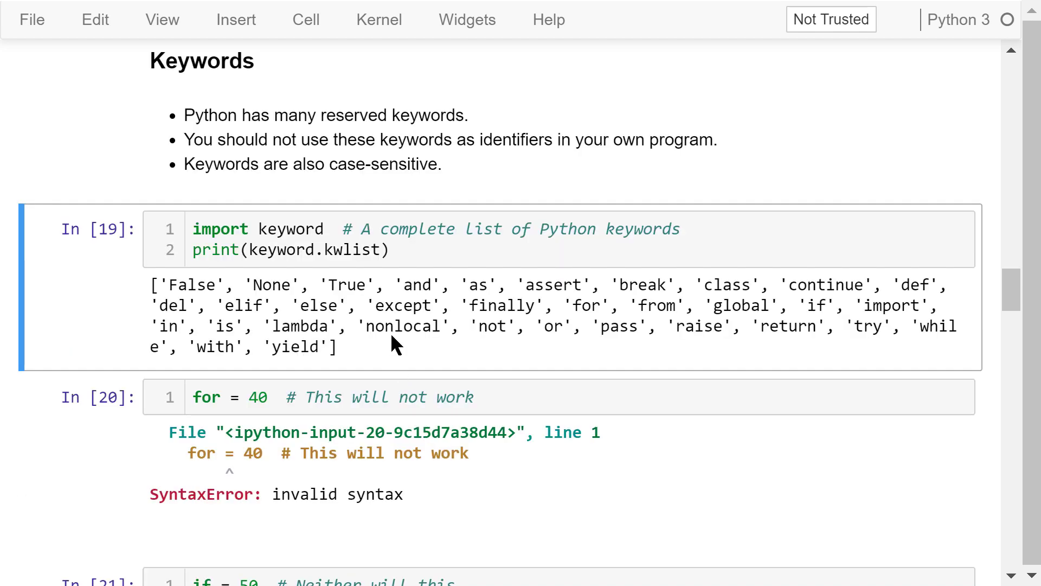
pyautogui.click(427, 254)
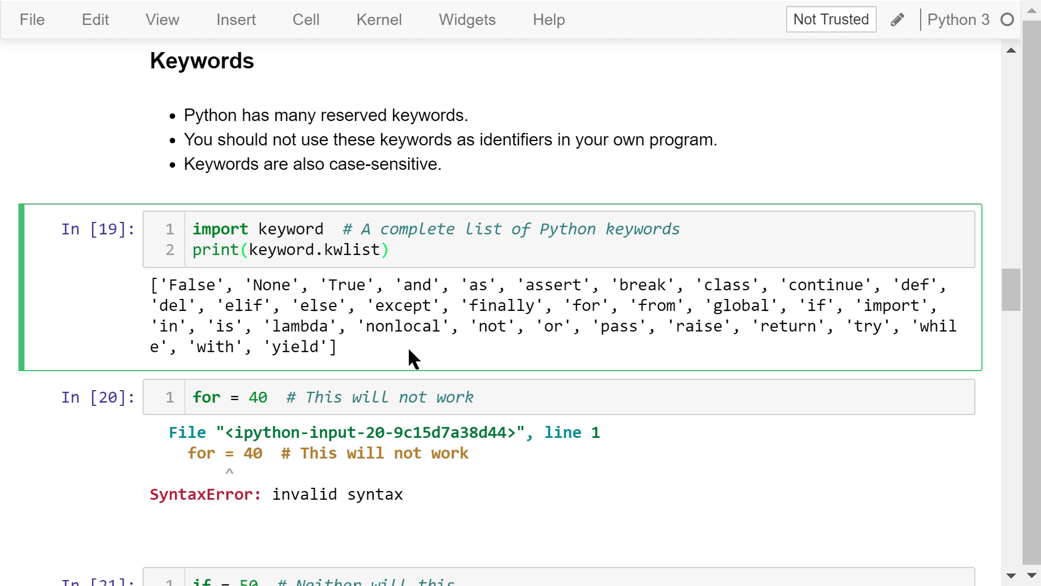
pyautogui.press('Escape')
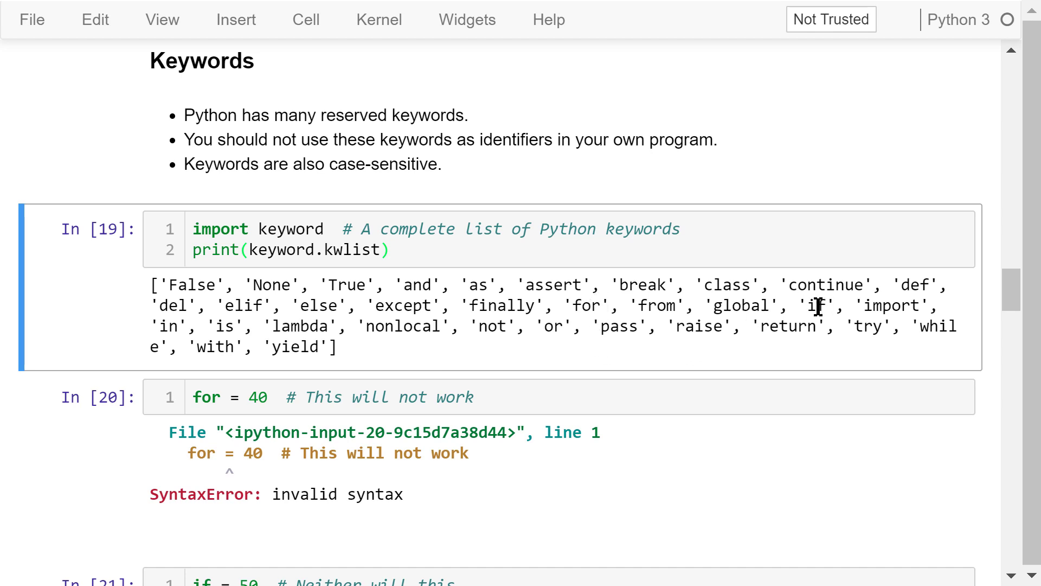
pyautogui.scroll(-2, 554, 322)
pyautogui.scroll(-3, 545, 314)
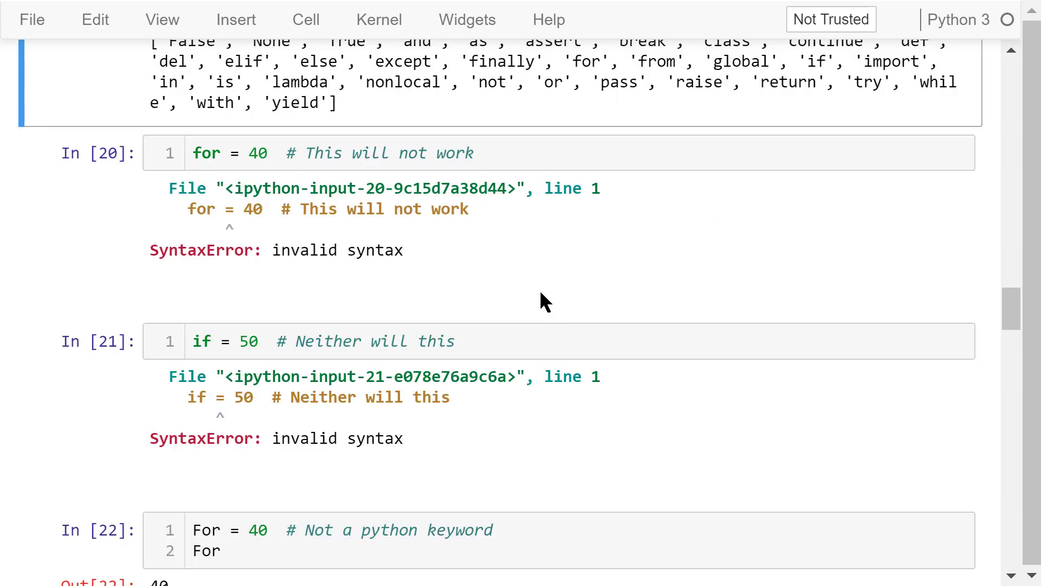
pyautogui.click(527, 154)
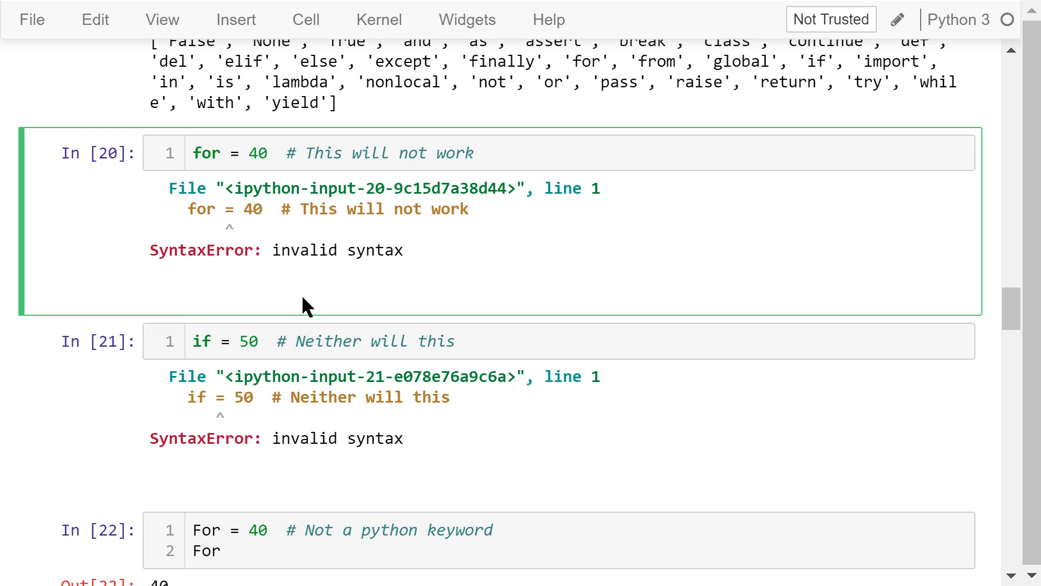
pyautogui.click(334, 378)
pyautogui.scroll(-2, 334, 379)
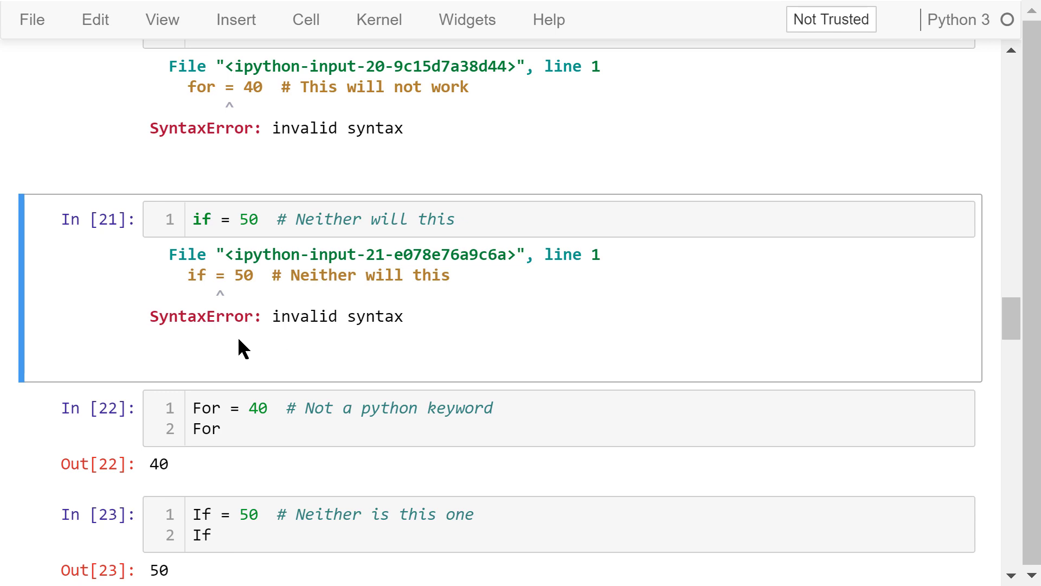
pyautogui.scroll(-2, 237, 348)
pyautogui.scroll(-2, 238, 348)
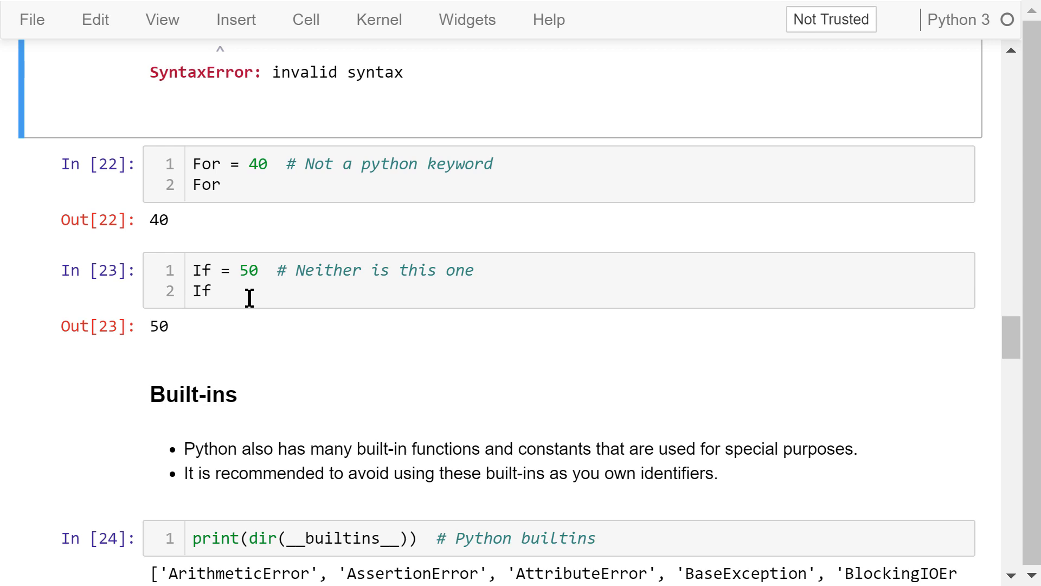
pyautogui.click(194, 164)
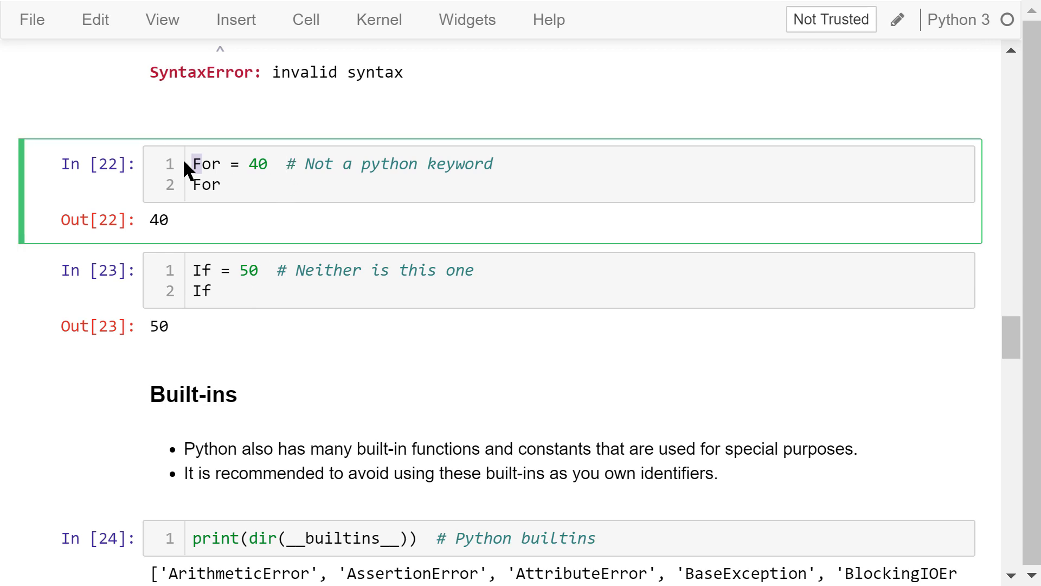
pyautogui.click(194, 271)
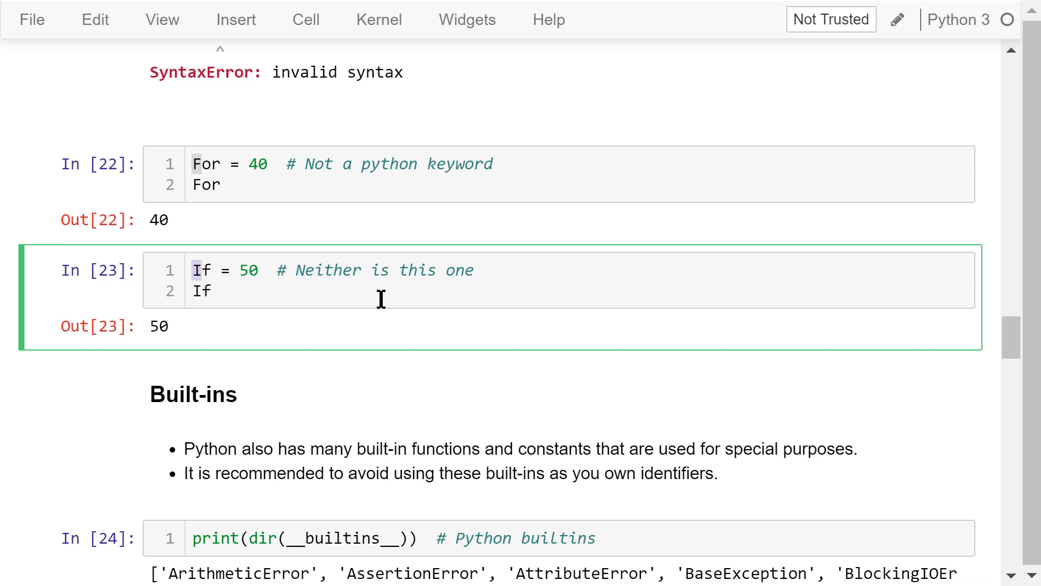
pyautogui.hotkey('ctrl', 'End')
pyautogui.scroll(-3, 432, 270)
pyautogui.scroll(-3, 434, 262)
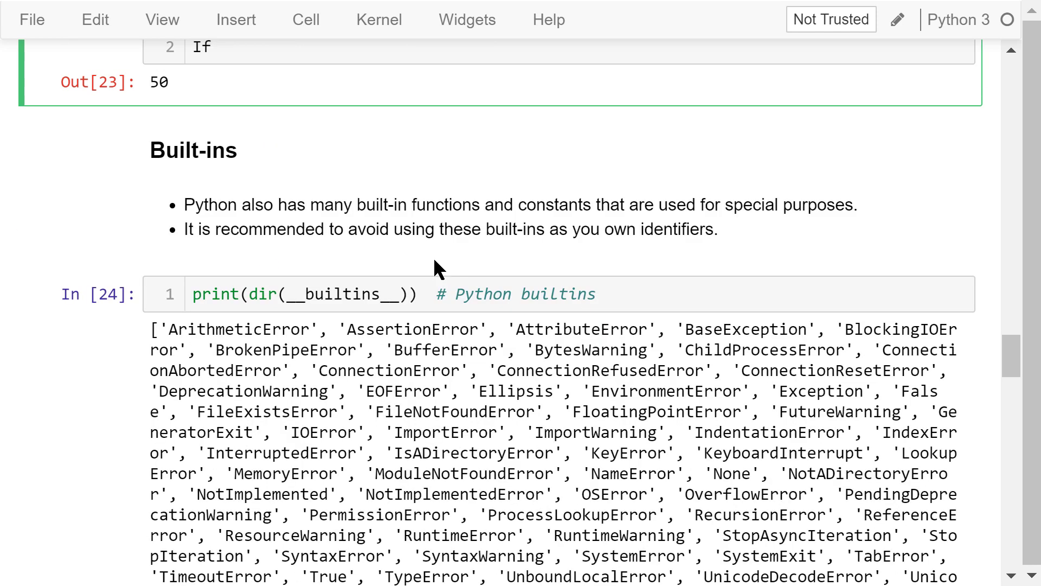
pyautogui.click(443, 210)
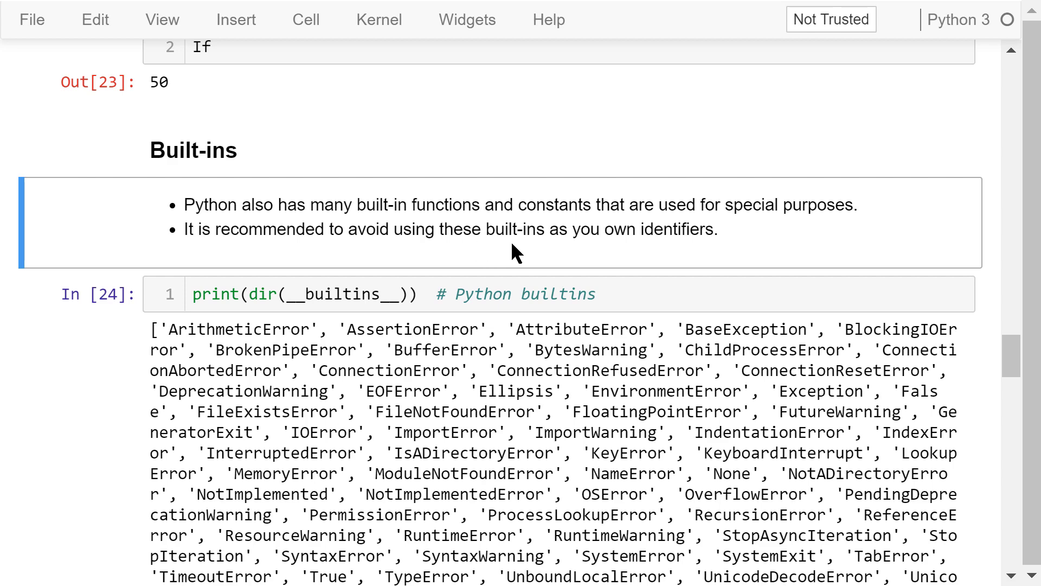
pyautogui.scroll(-2, 510, 240)
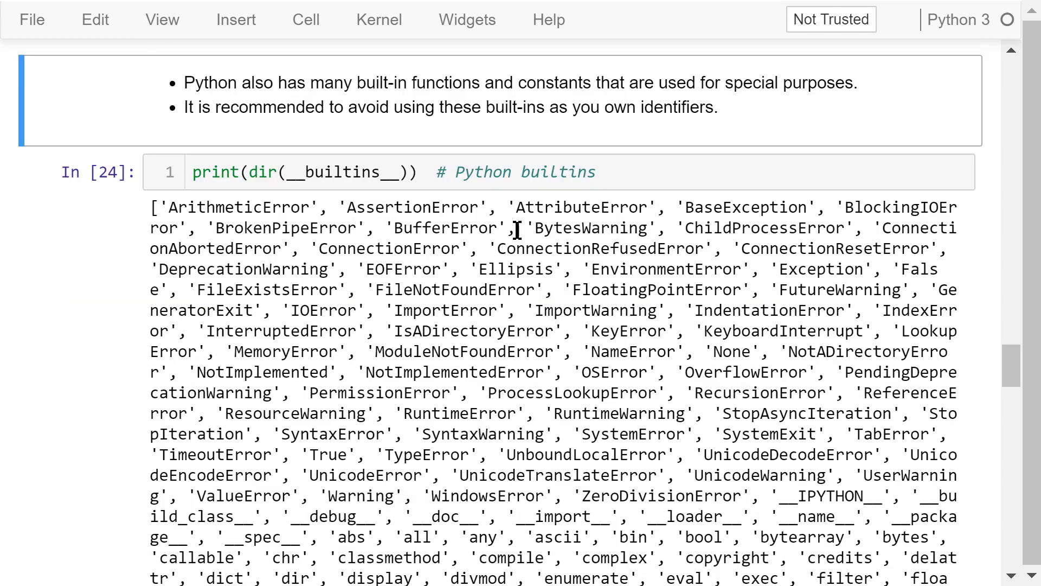
pyautogui.click(615, 172)
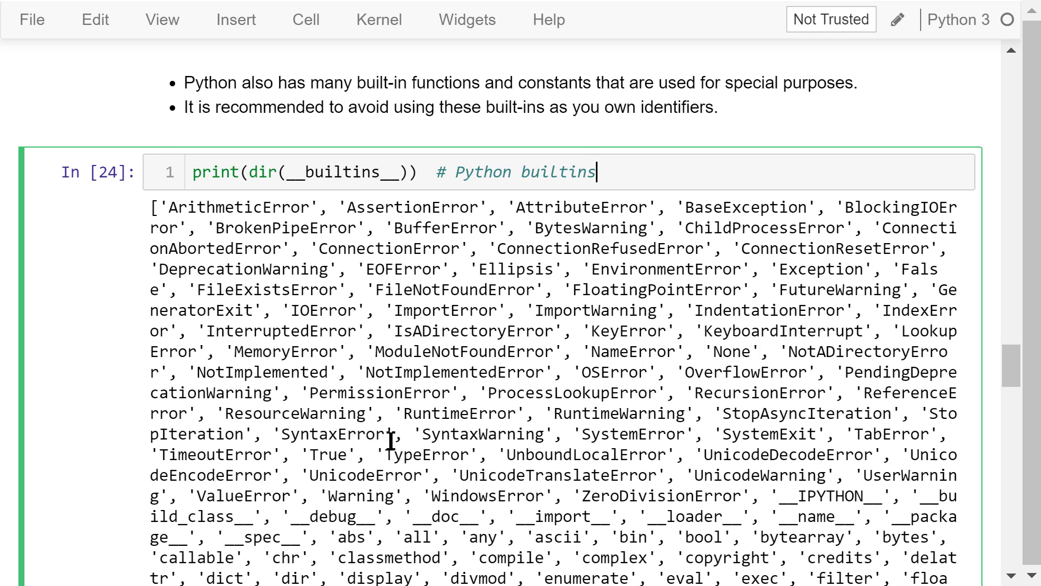
pyautogui.scroll(-3, 390, 437)
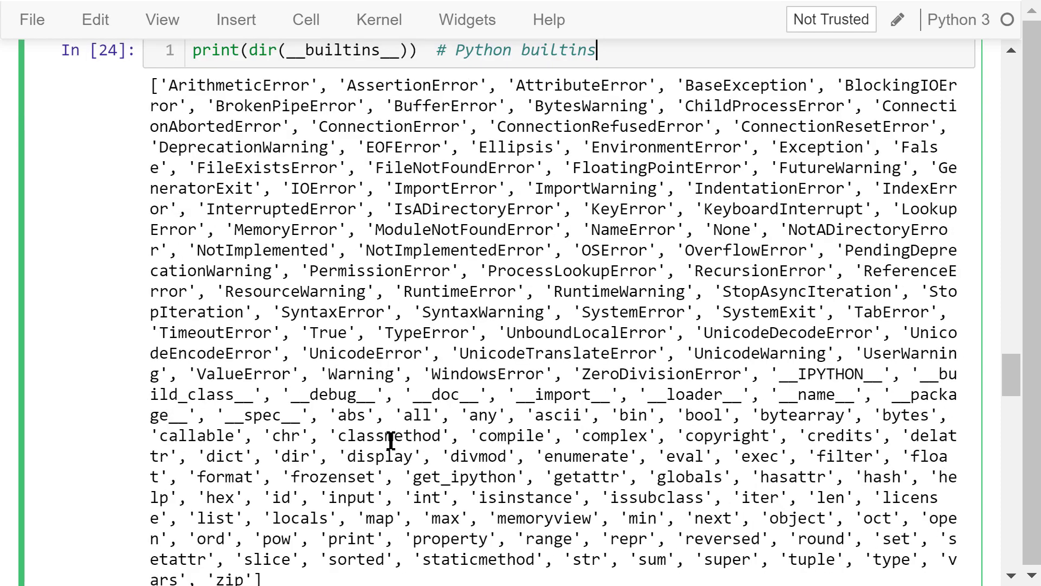
pyautogui.scroll(-3, 391, 428)
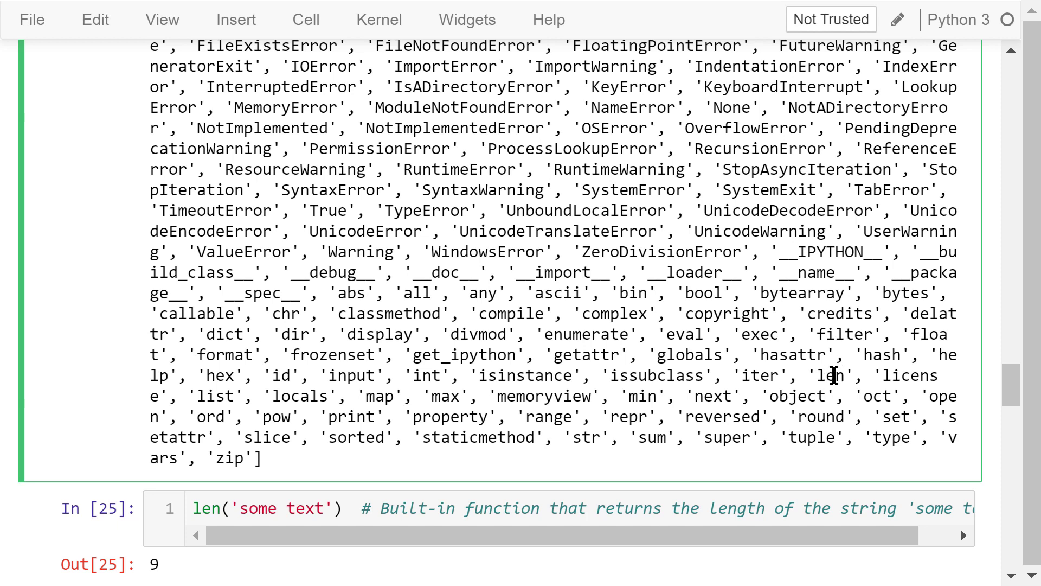
pyautogui.scroll(-2, 812, 375)
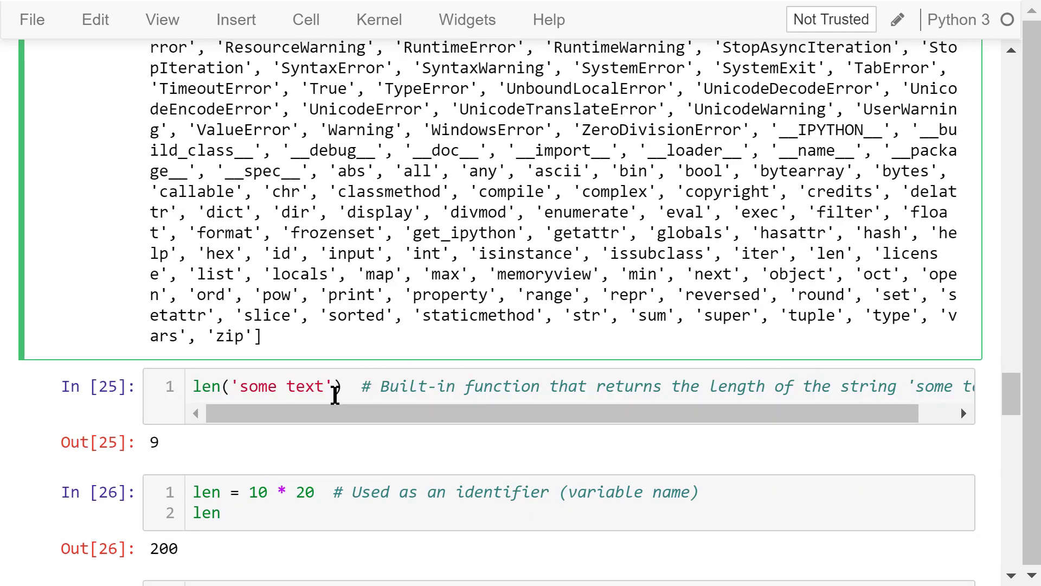
pyautogui.scroll(-2, 336, 395)
# - Review len('some text') returning 9, len reassigned to 10 * 20, the resulting TypeError, and the del note
pyautogui.click(114, 283)
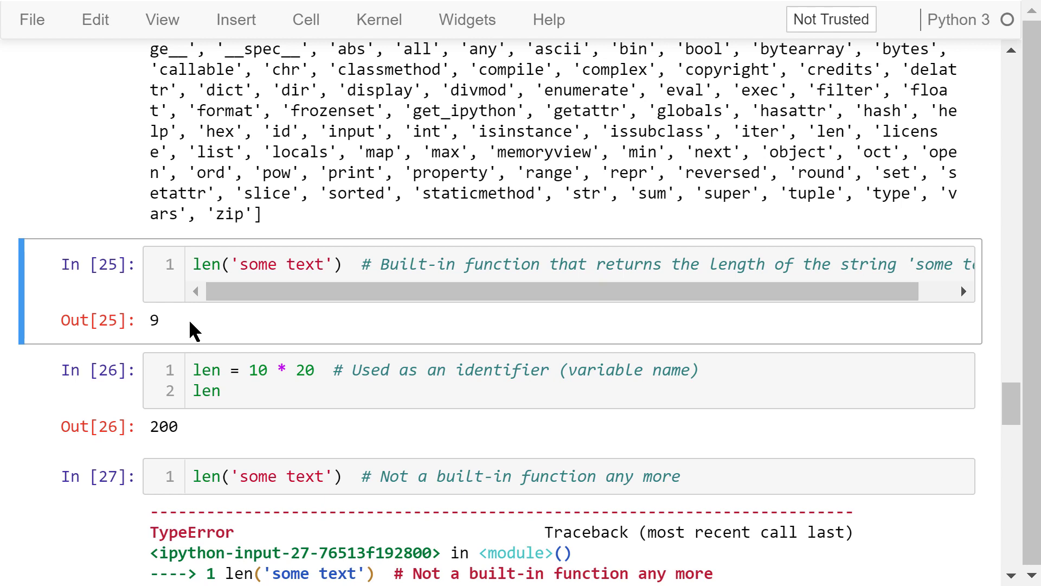
pyautogui.click(298, 393)
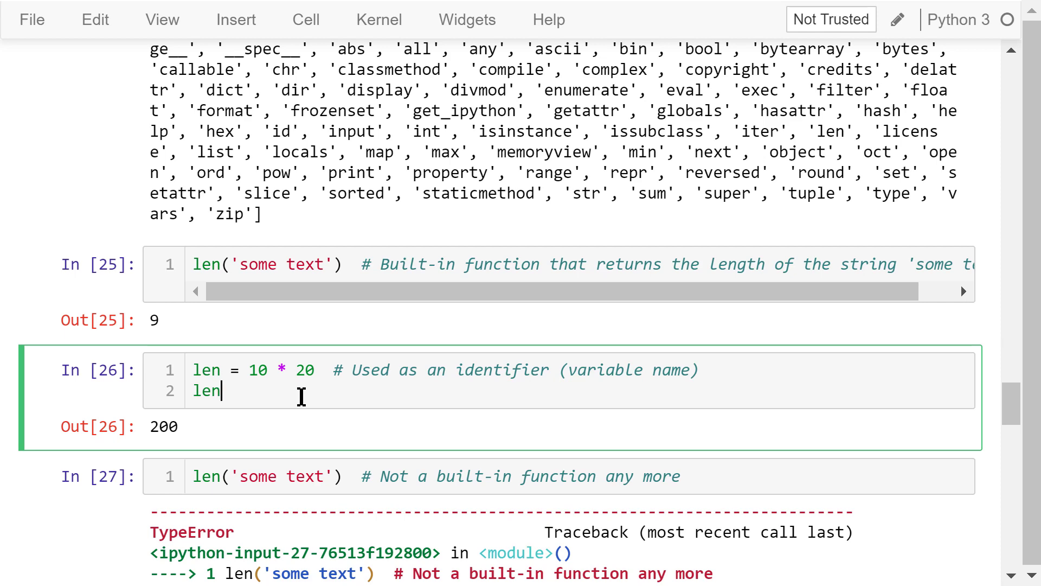
pyautogui.scroll(-2, 302, 397)
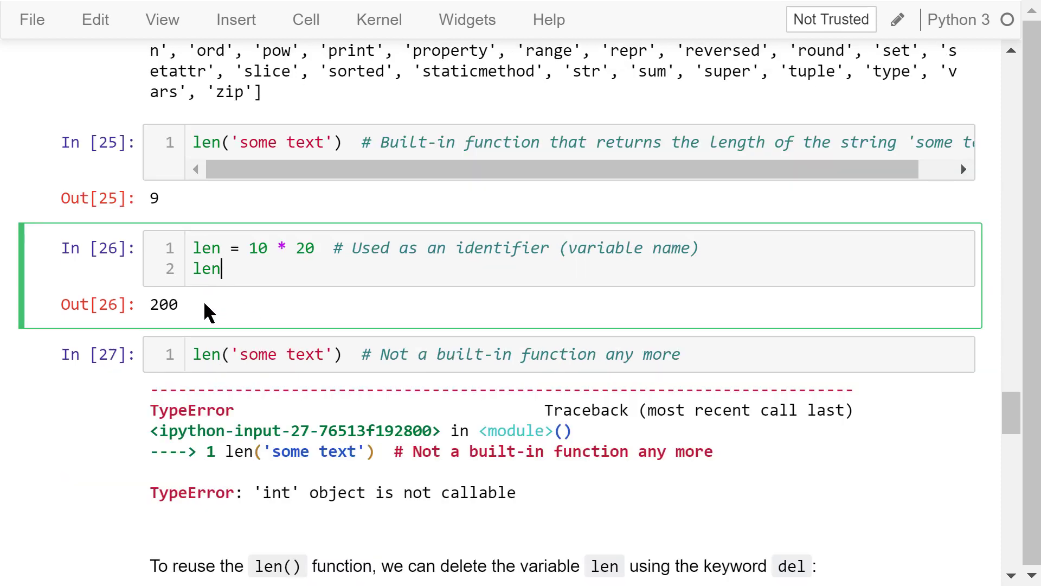
pyautogui.scroll(-2, 206, 311)
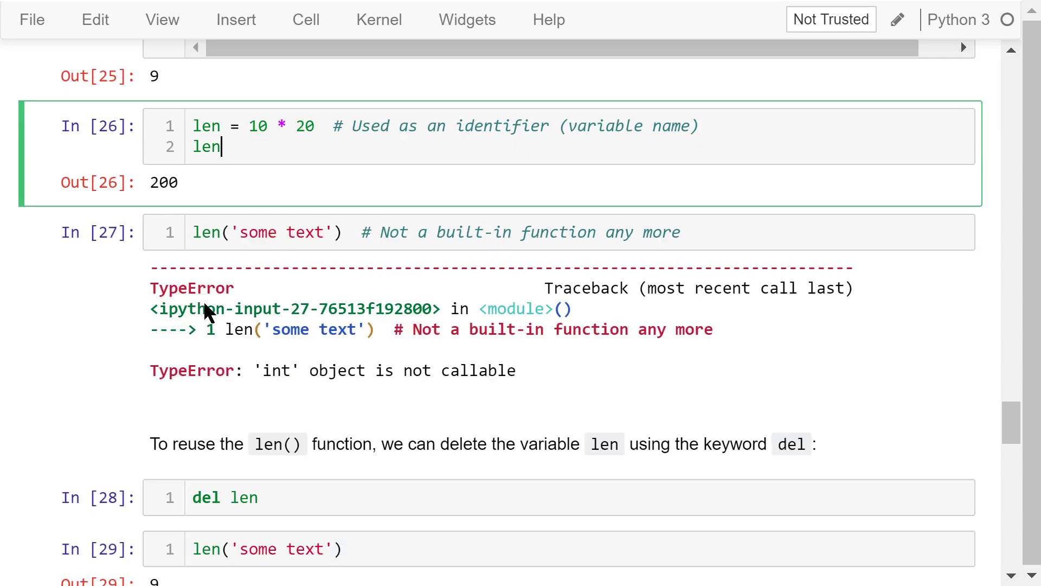
pyautogui.click(169, 244)
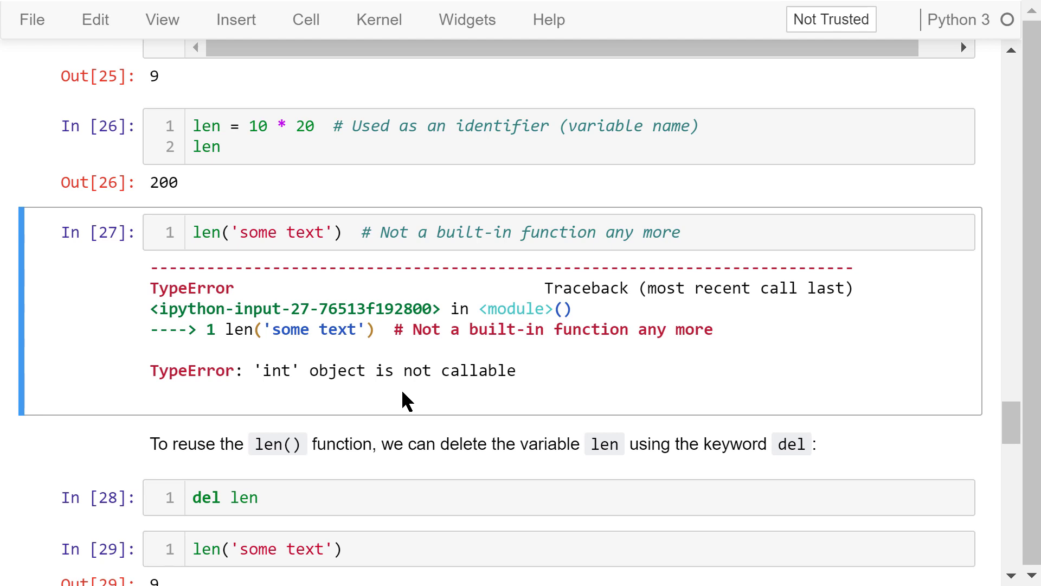
pyautogui.click(399, 443)
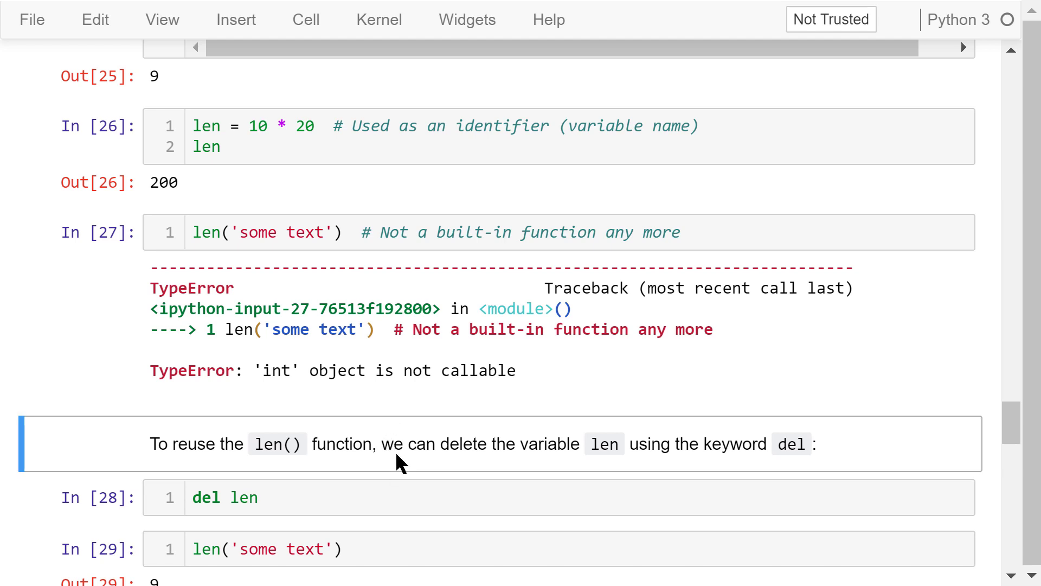
pyautogui.scroll(-2, 398, 443)
pyautogui.scroll(-2, 398, 372)
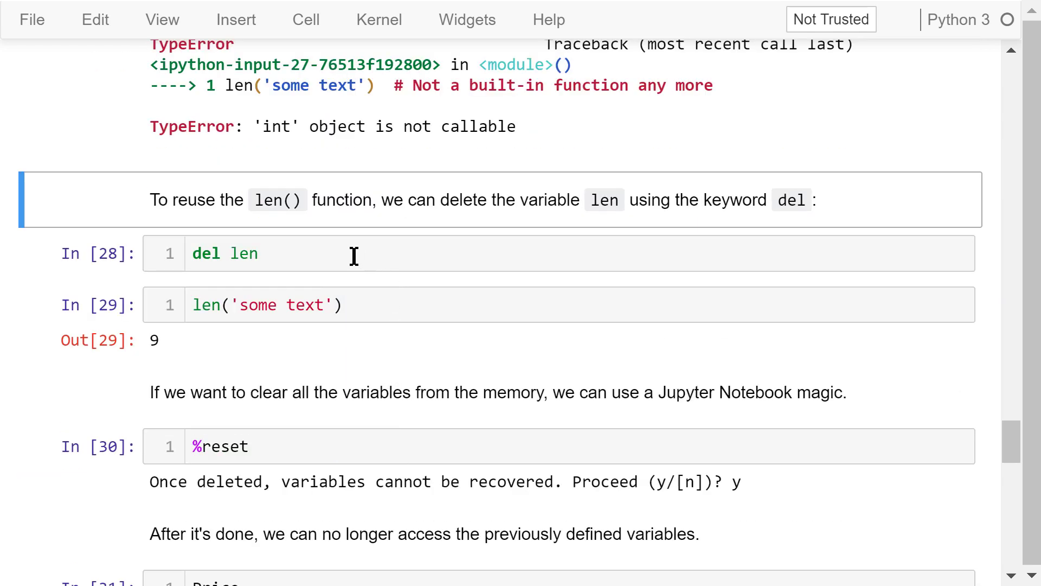
# - Review del len, len working again, %reset clearing all variables, and Price raising NameError
pyautogui.click(136, 259)
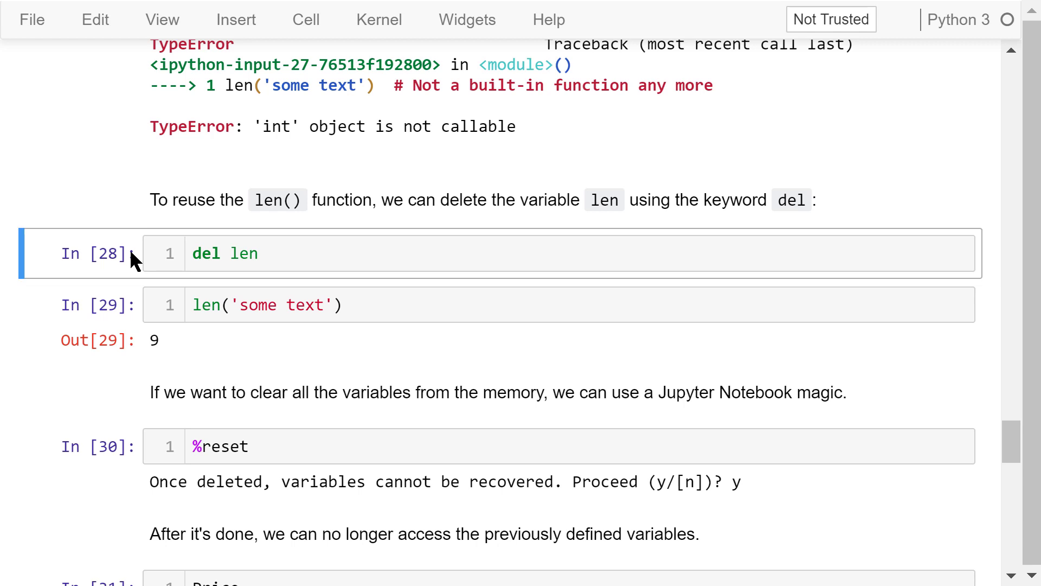
pyautogui.click(113, 305)
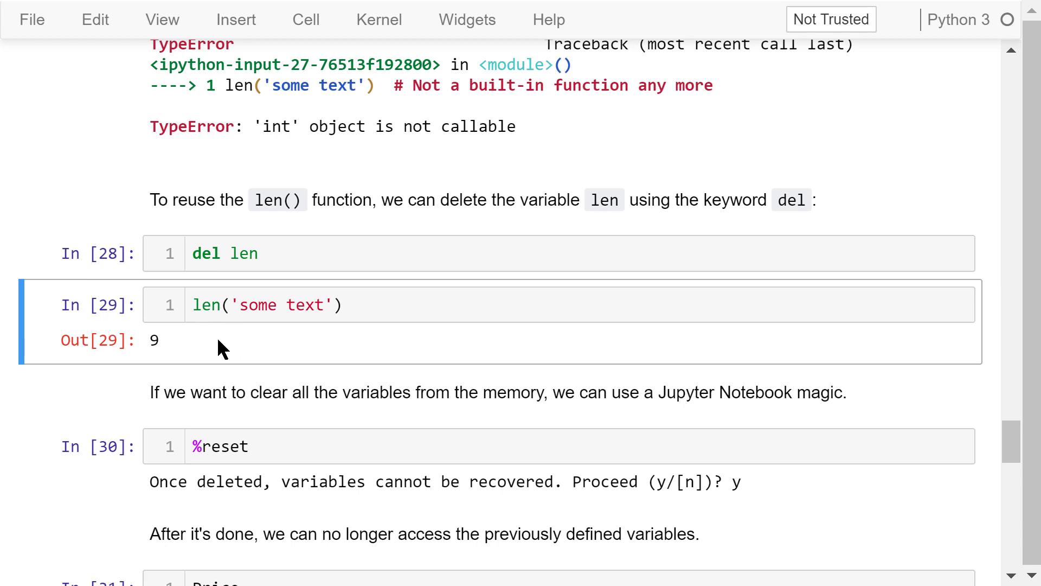
pyautogui.click(297, 440)
pyautogui.scroll(-2, 313, 435)
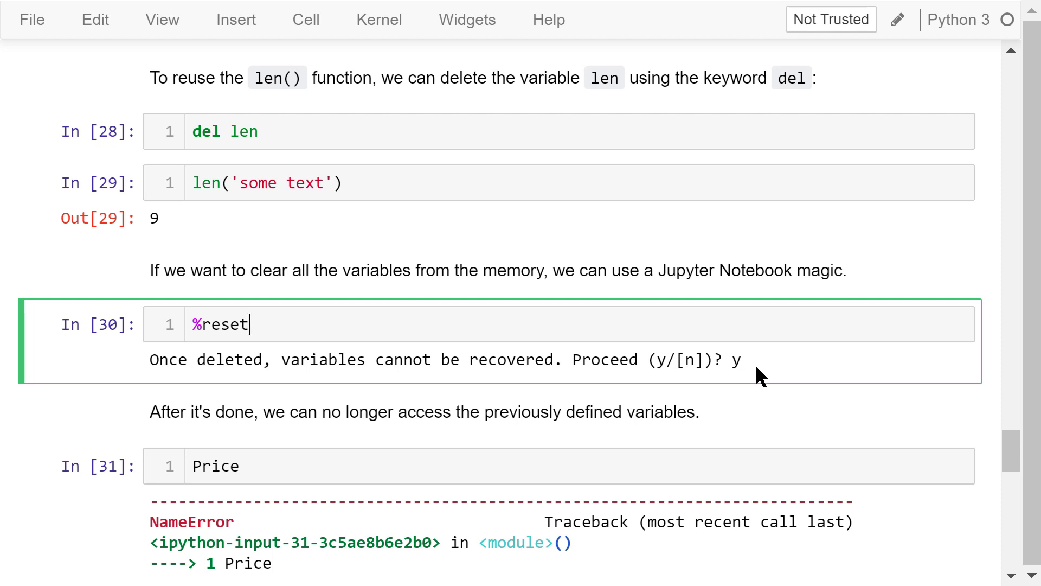
pyautogui.scroll(-2, 757, 365)
pyautogui.click(534, 340)
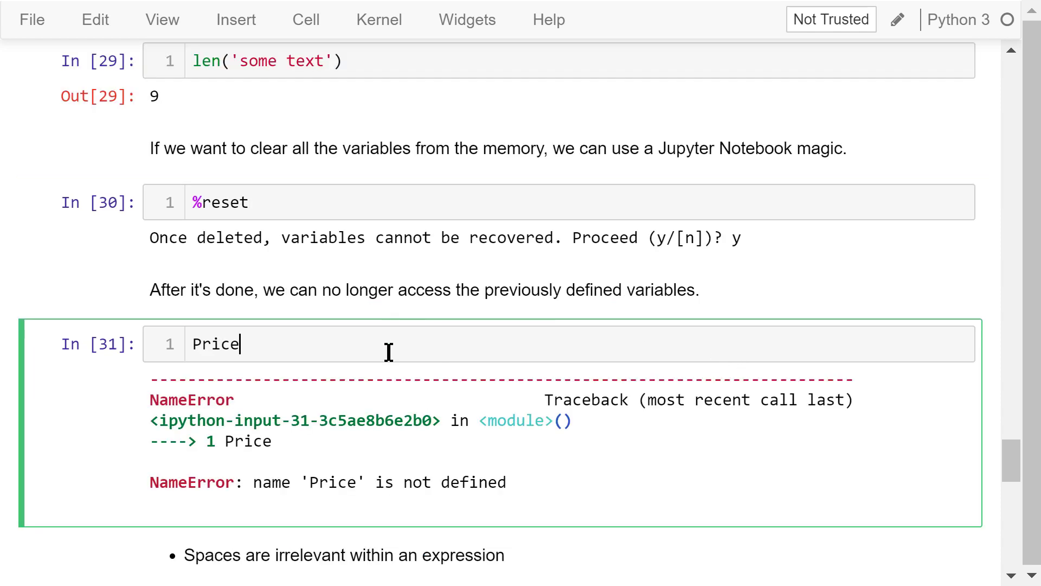
pyautogui.press('Escape')
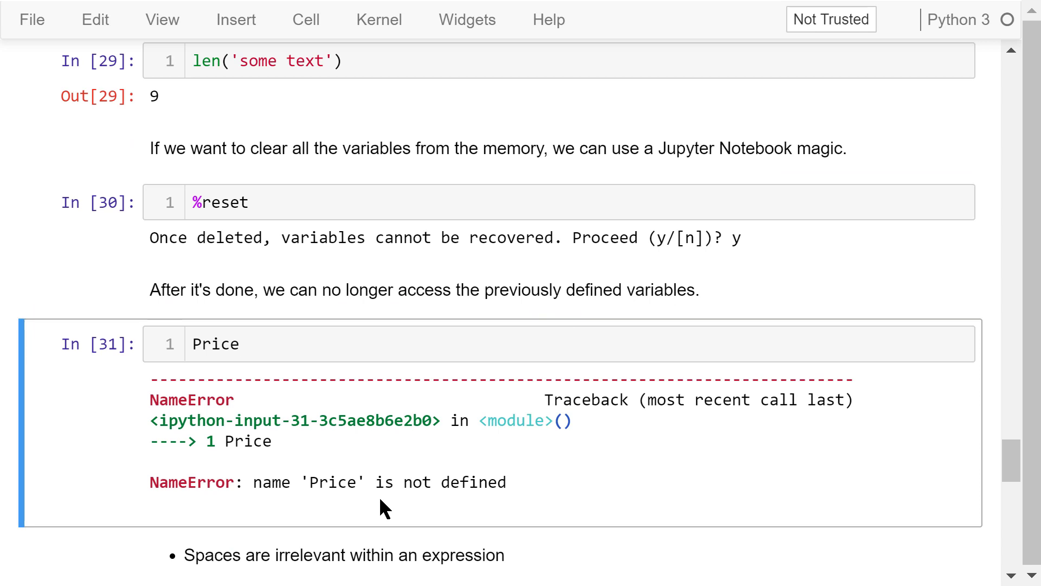
pyautogui.scroll(-2, 360, 432)
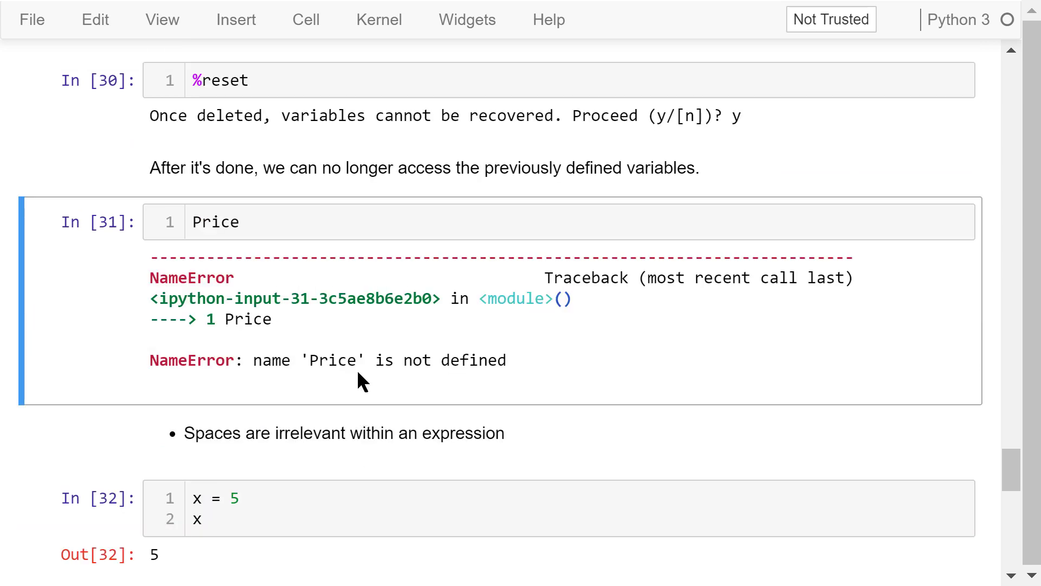
pyautogui.scroll(-2, 358, 369)
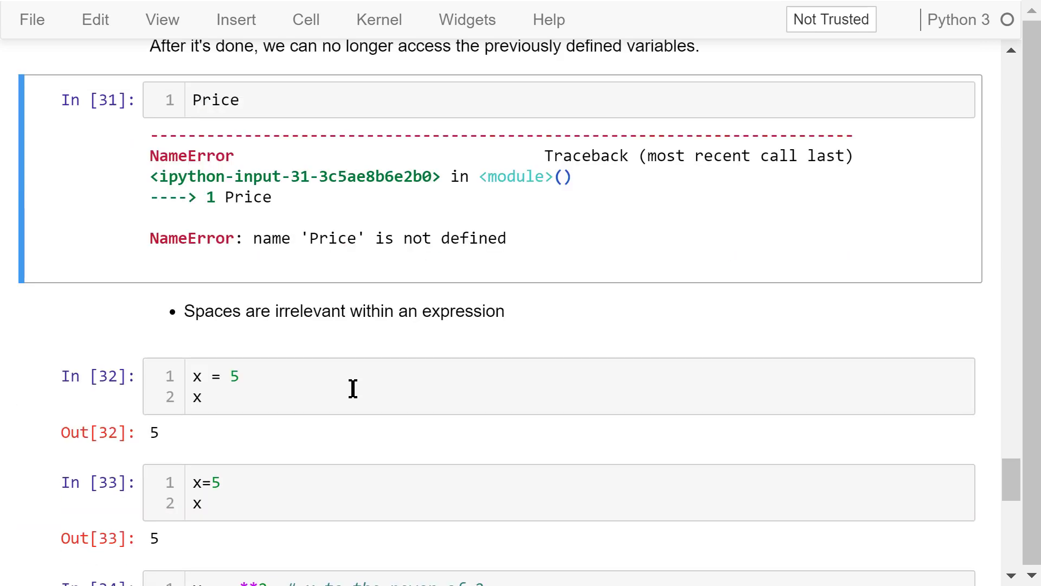
# - Review x = 5 with and without spaces and both x**2 spacing variants giving 25
pyautogui.click(352, 395)
pyautogui.scroll(-2, 352, 394)
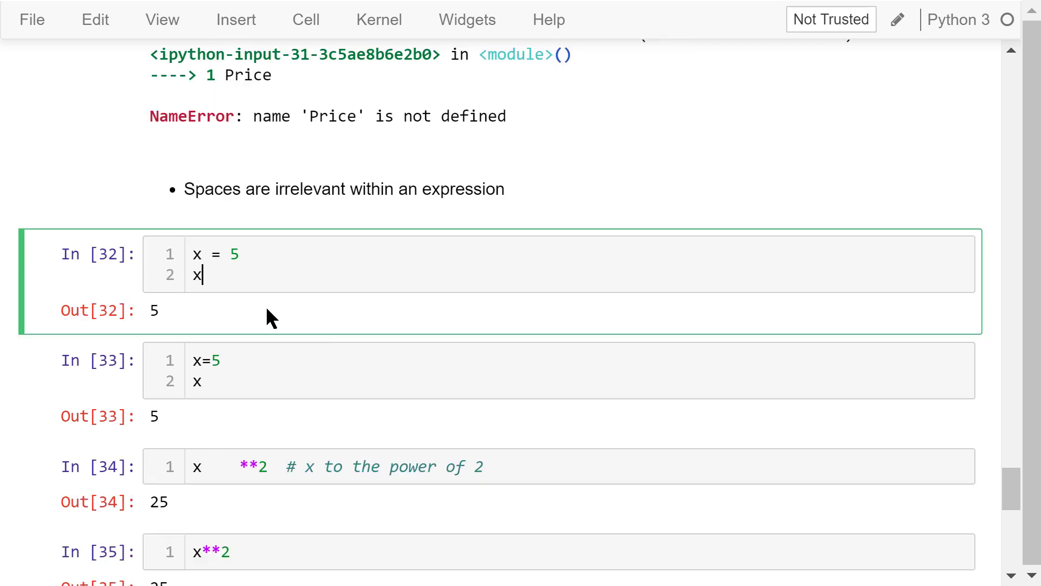
pyautogui.click(257, 361)
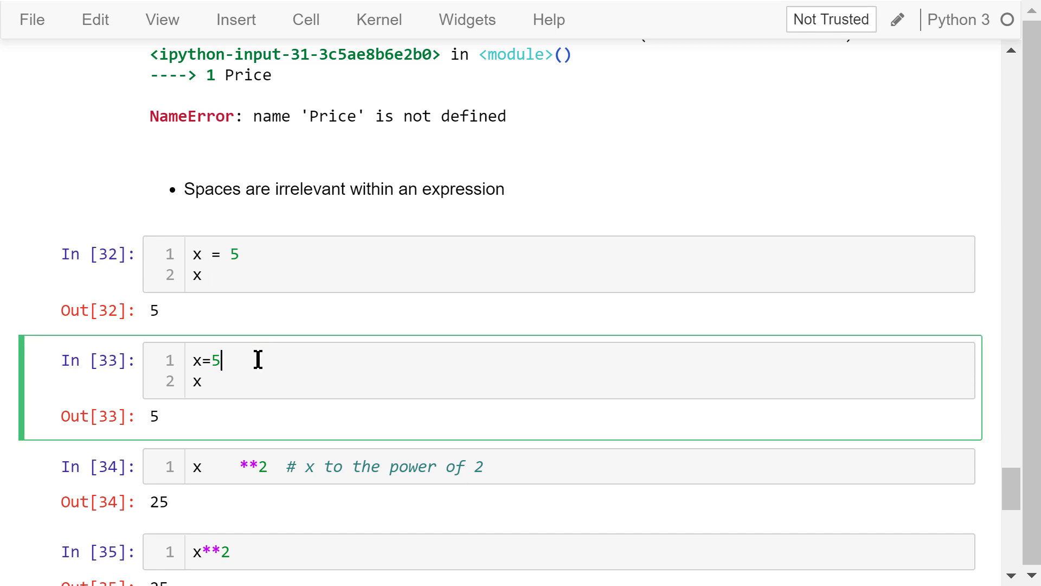
pyautogui.scroll(-2, 269, 374)
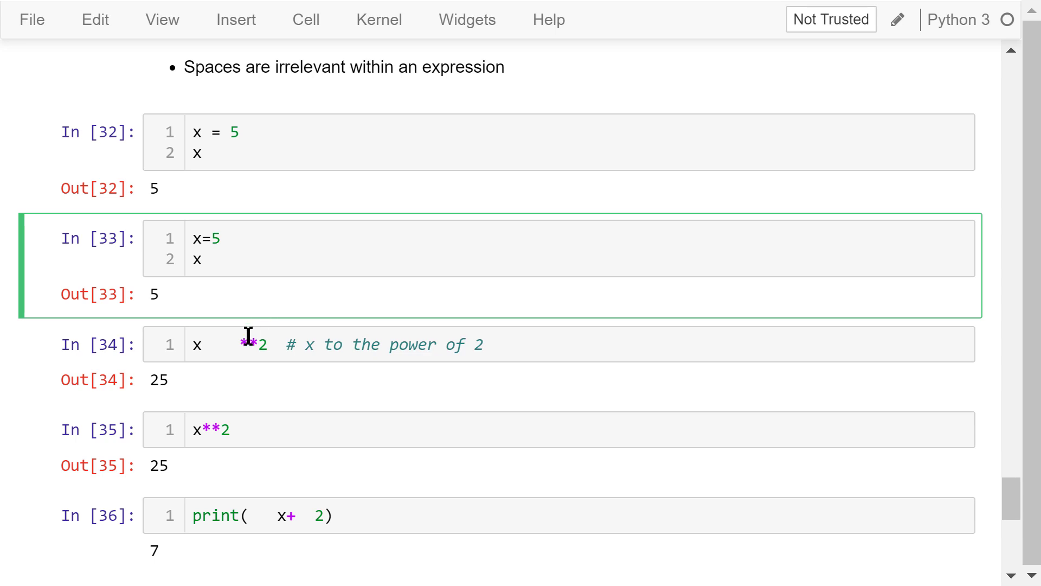
pyautogui.click(116, 360)
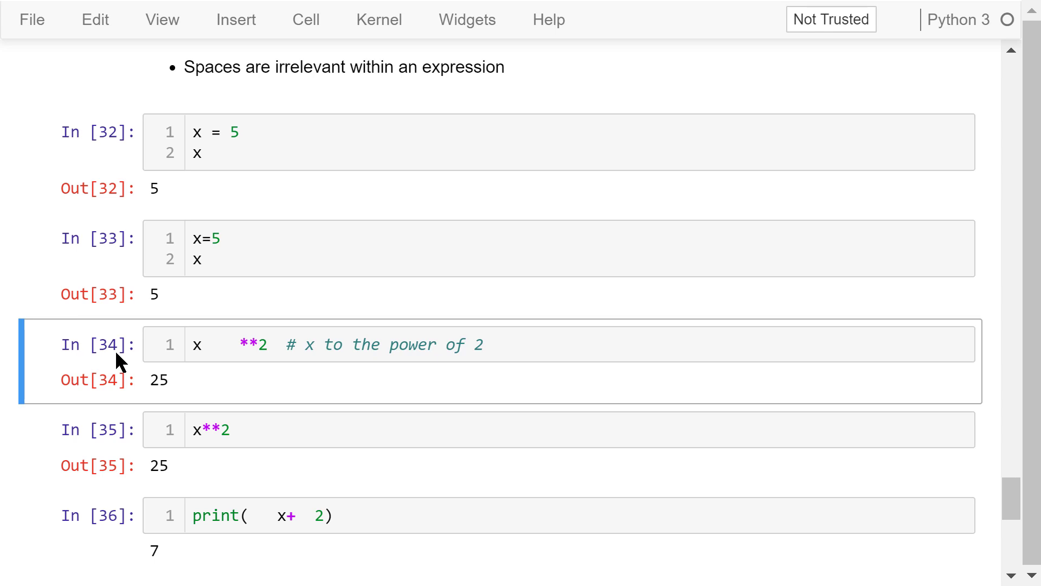
pyautogui.click(110, 439)
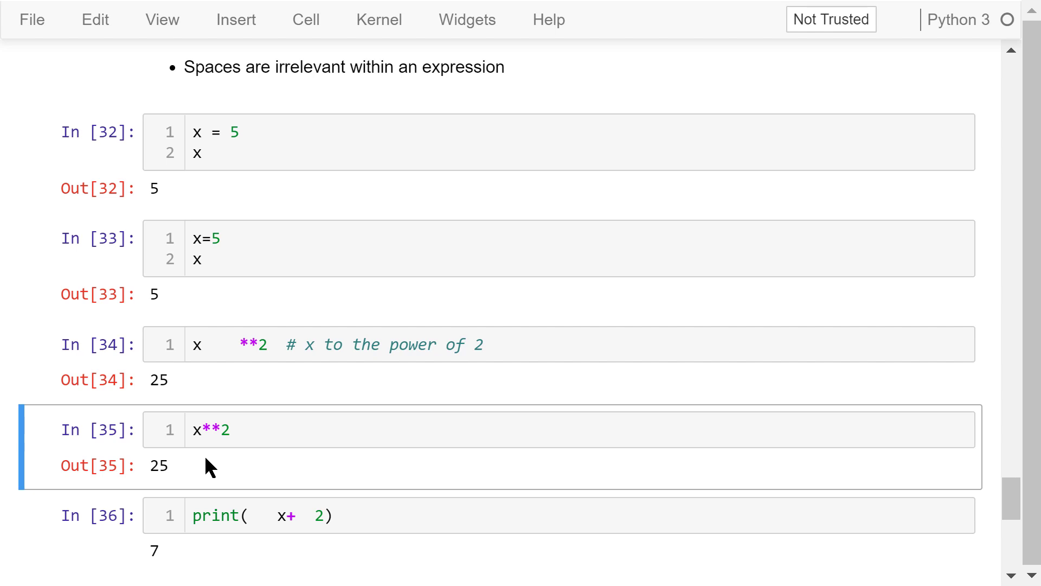
pyautogui.scroll(-2, 152, 488)
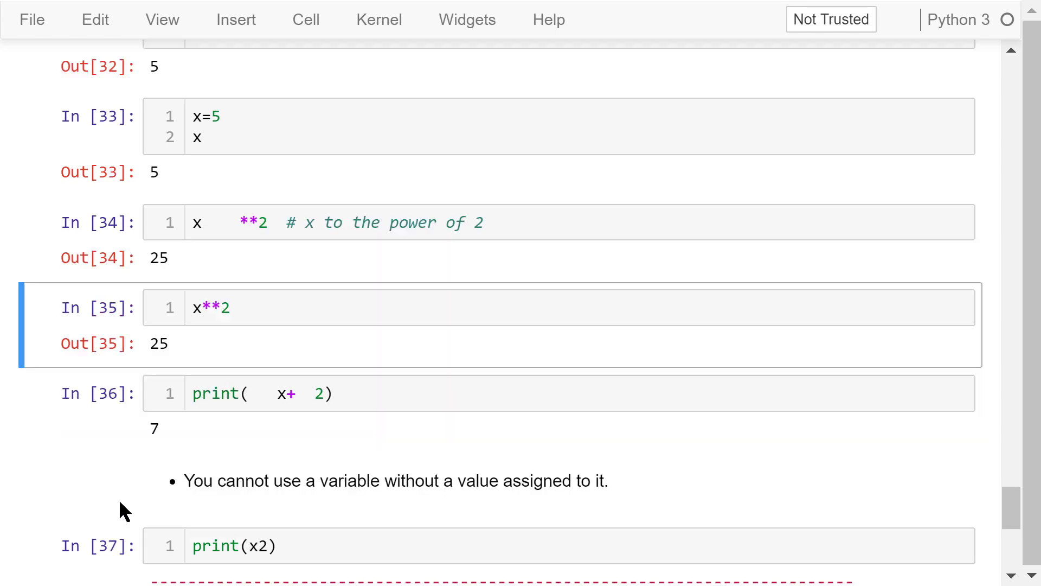
pyautogui.scroll(-2, 104, 438)
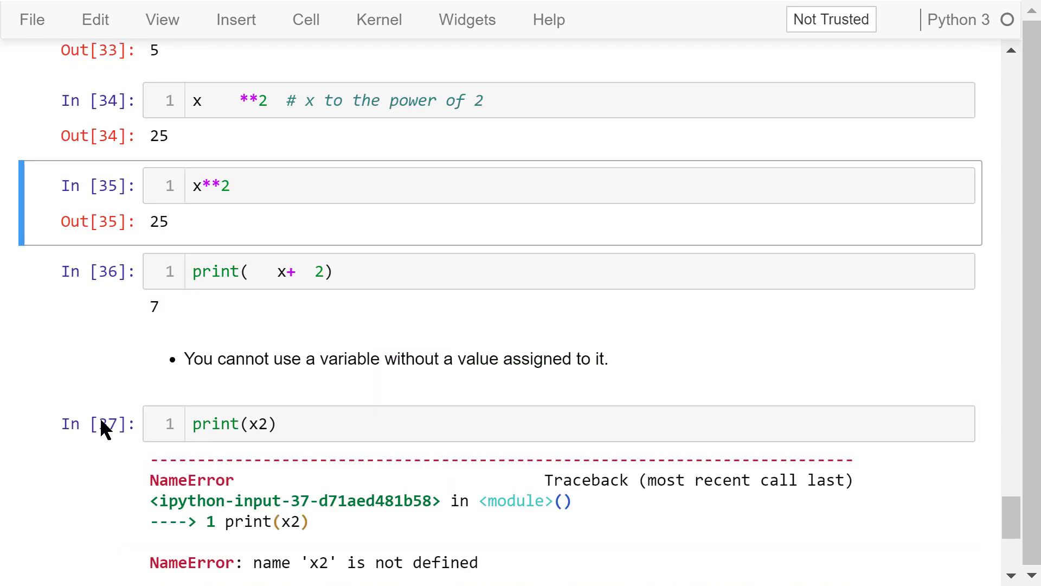
# - Select the print(x2) cell showing NameError because x2 is not defined
pyautogui.click(105, 427)
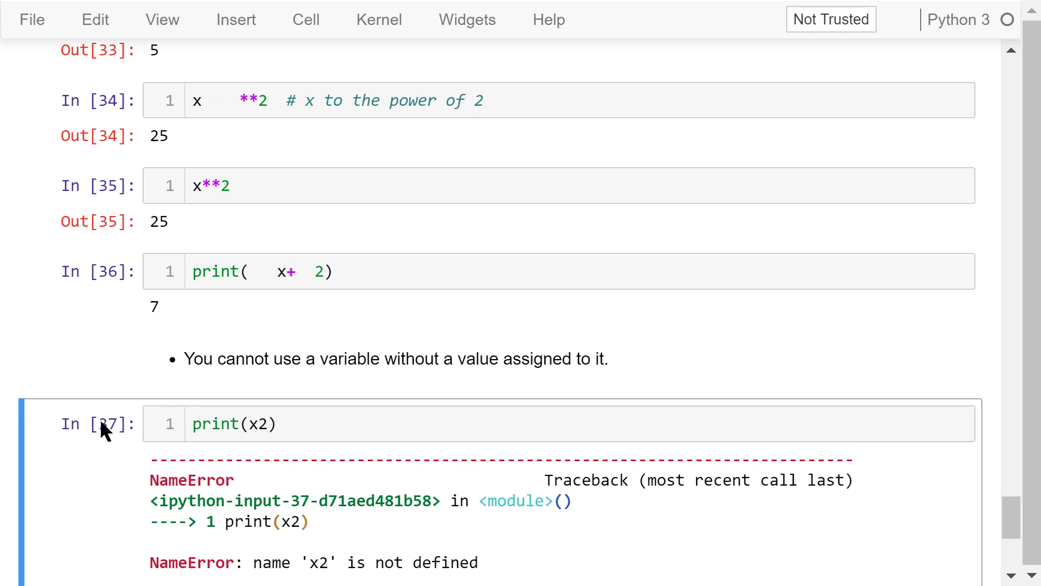
pyautogui.scroll(-2, 104, 432)
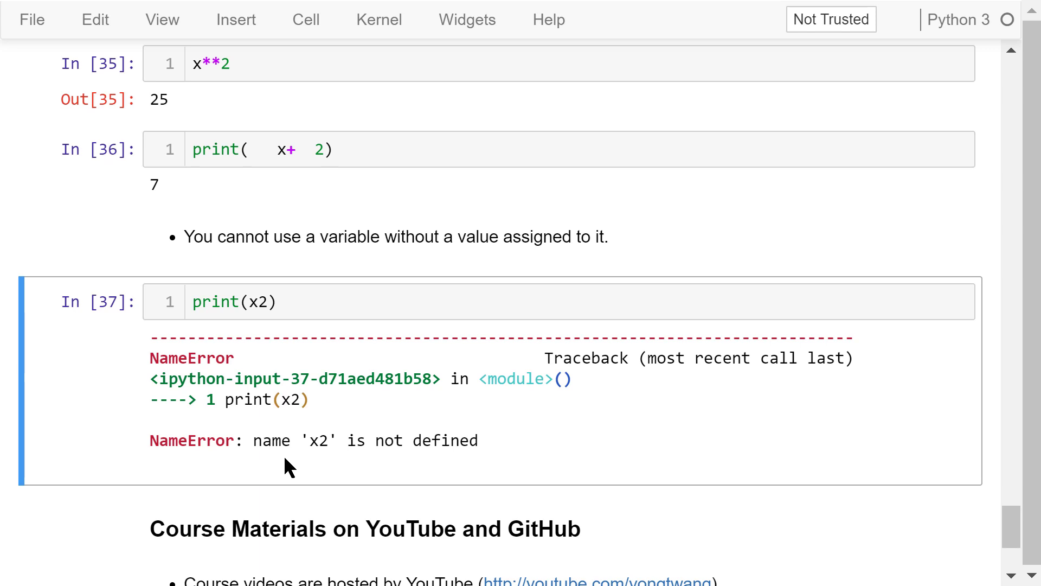
pyautogui.scroll(-3, 285, 465)
# - Select the final Course Materials cell with the YouTube and GitHub links
pyautogui.click(542, 509)
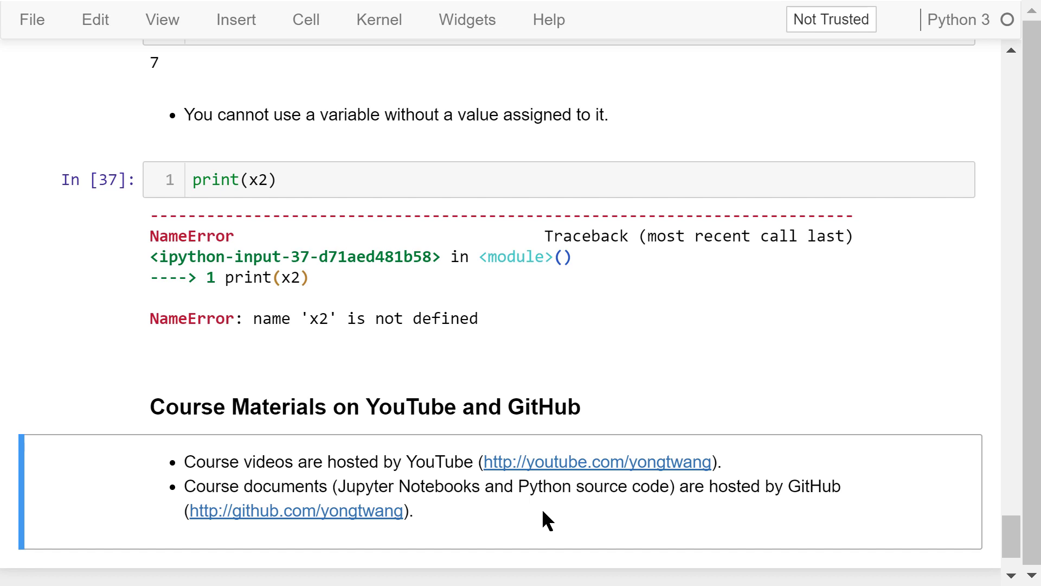
pyautogui.scroll(-3, 543, 509)
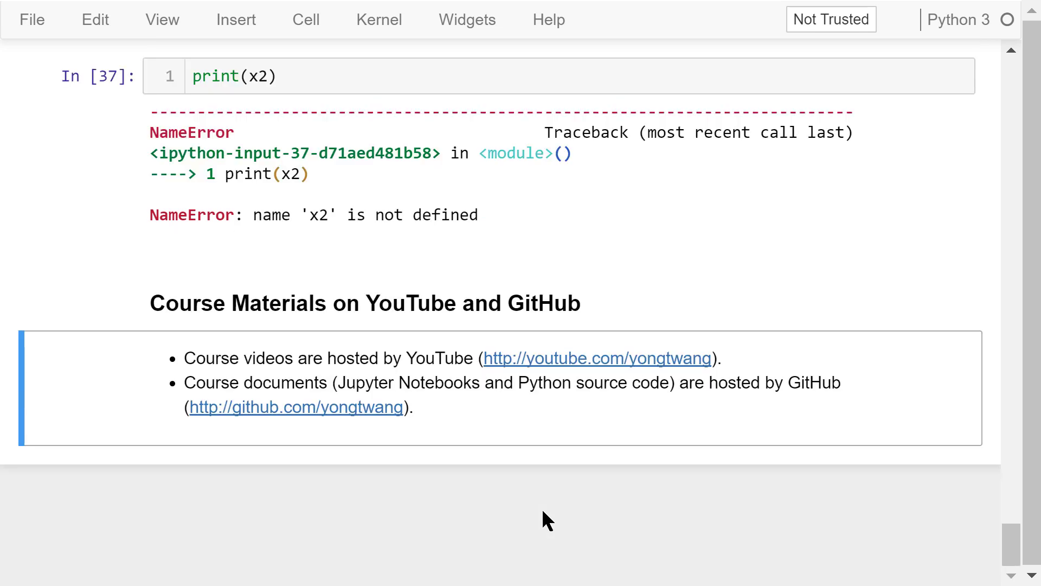